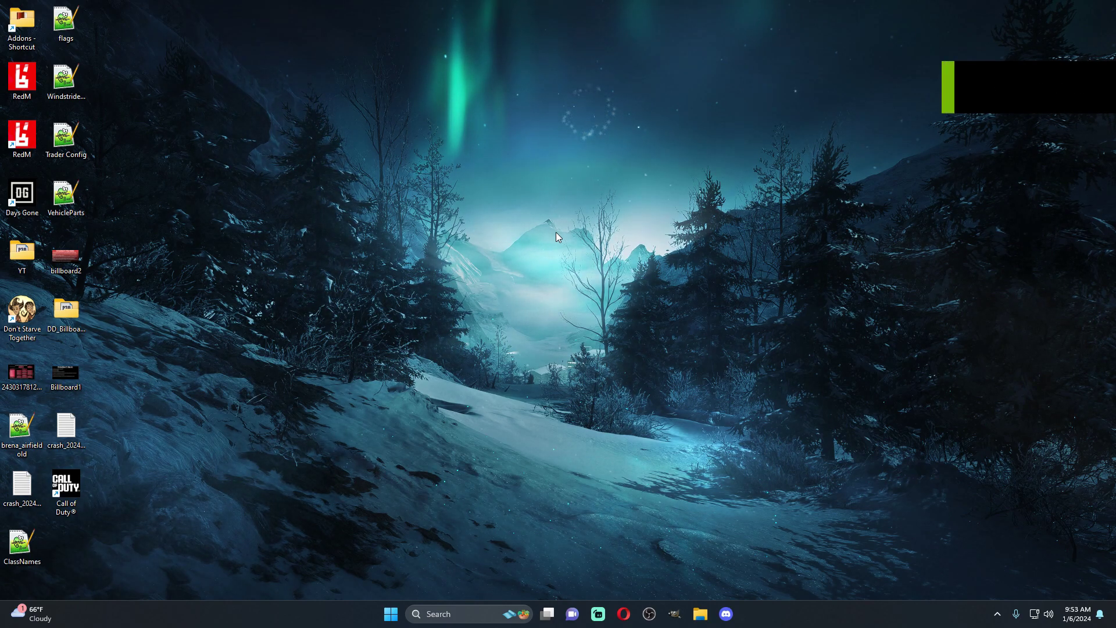
{"action": "right_click", "coordinate": [507, 256]}
{"action": "mouse_move", "coordinate": [561, 327]}
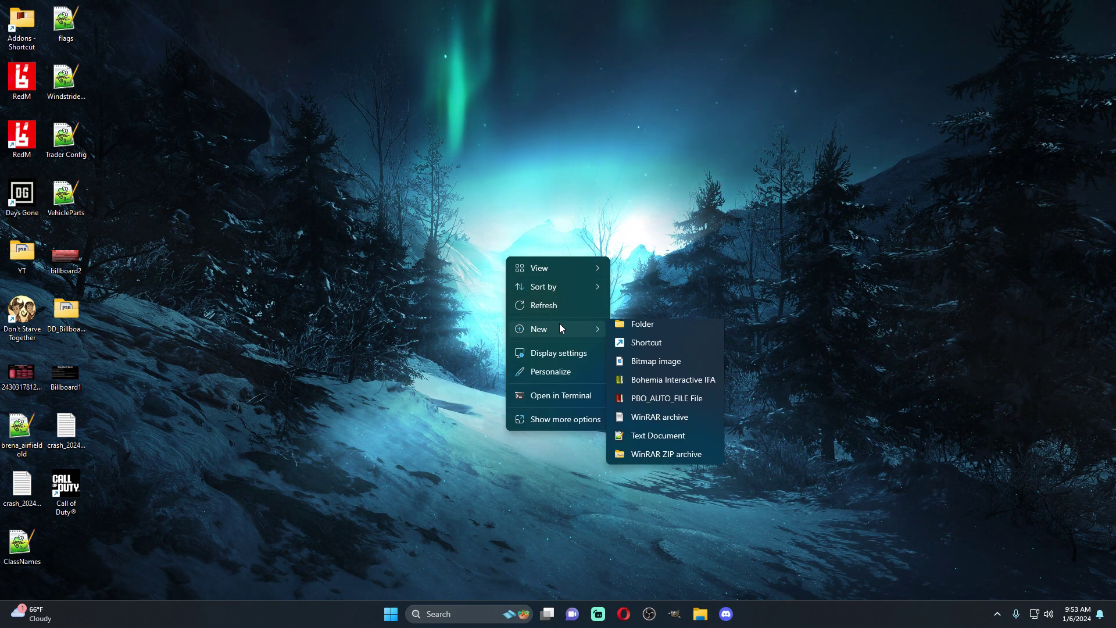
{"action": "left_click", "coordinate": [634, 325]}
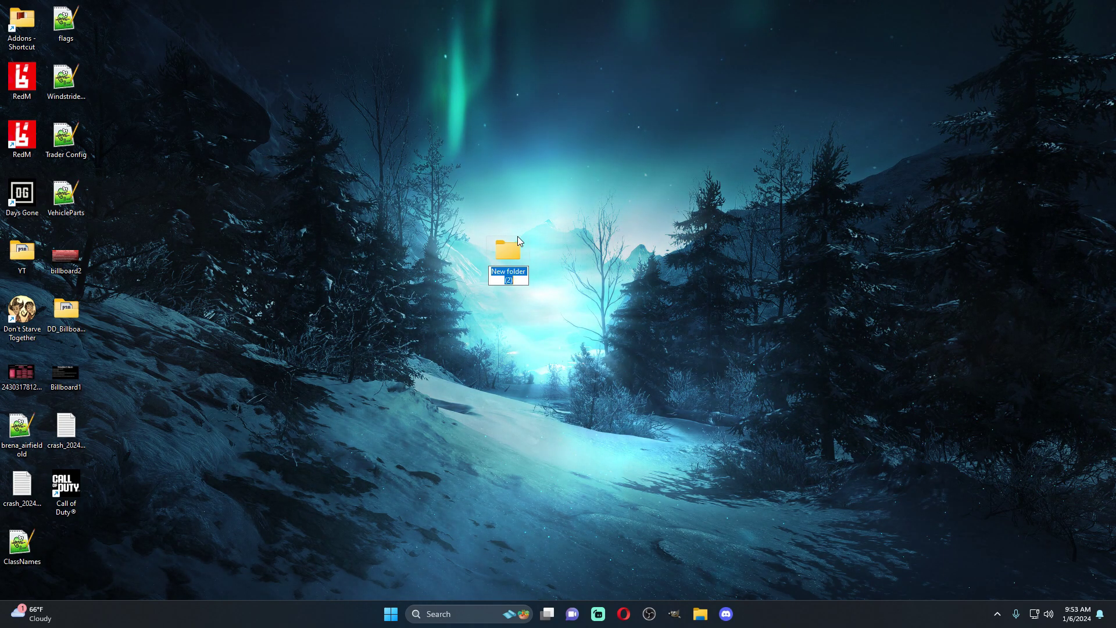
{"action": "type", "text": "@"}
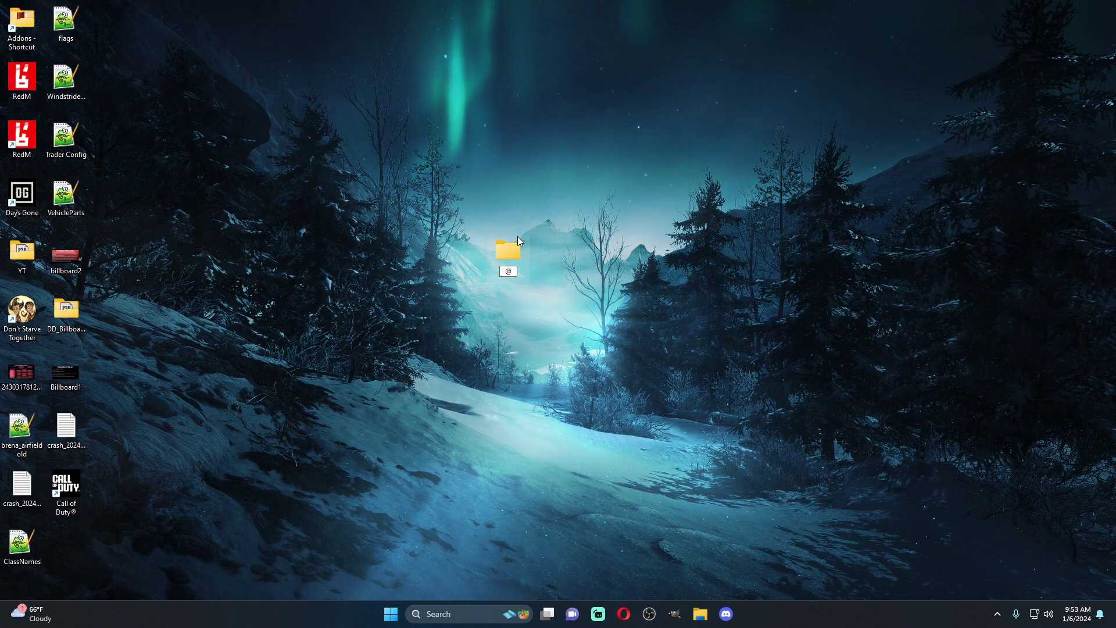
{"action": "type", "text": "T"}
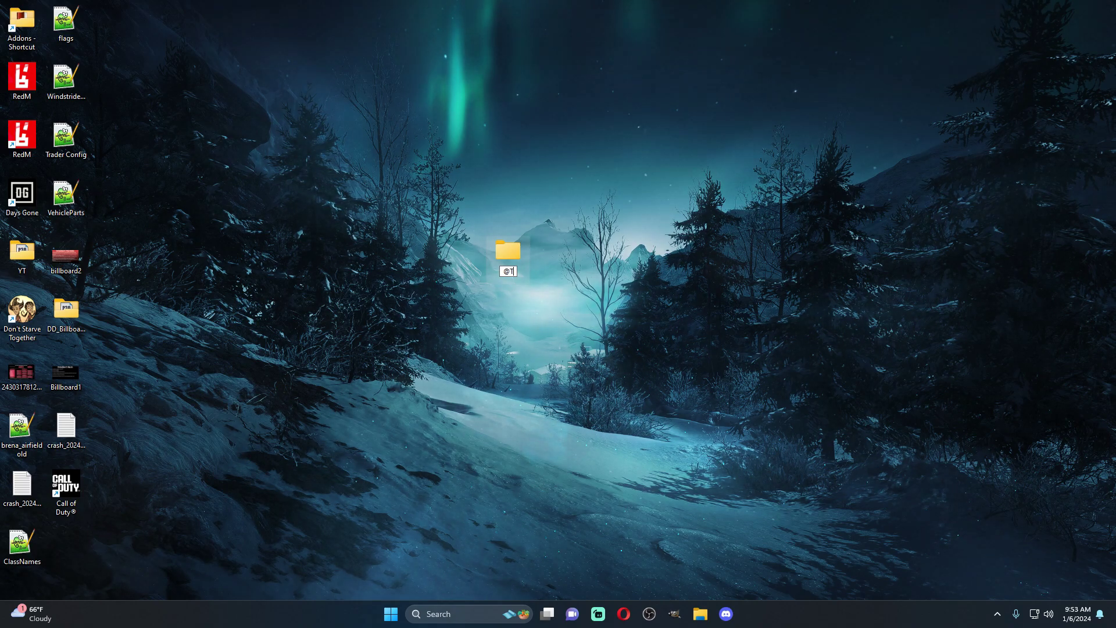
{"action": "type", "text": "estServerPack"}
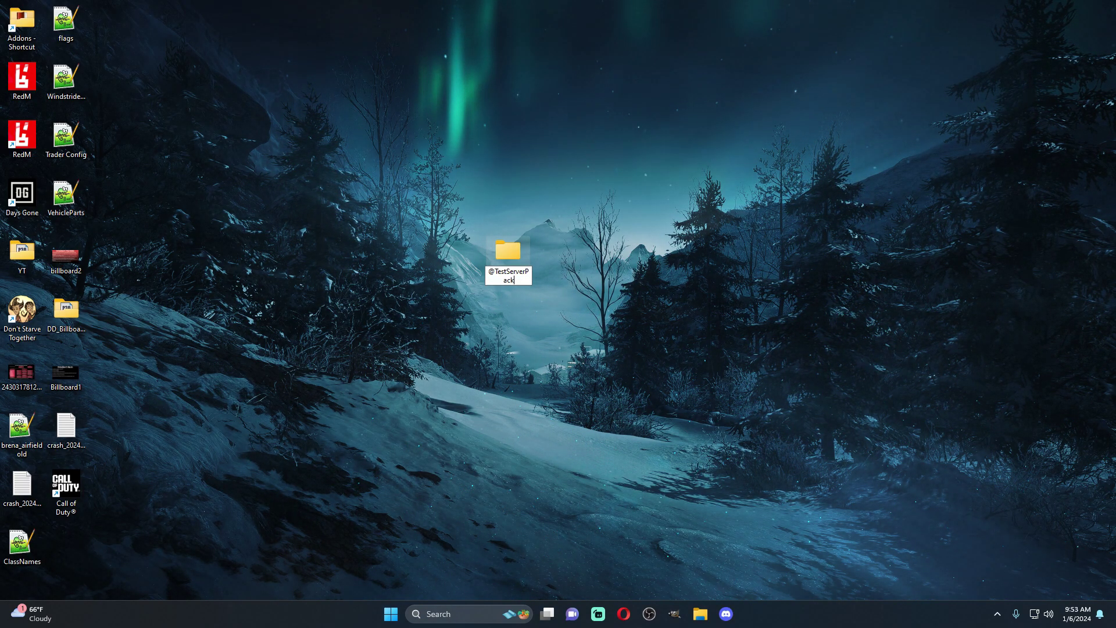
{"action": "key", "text": "Return"}
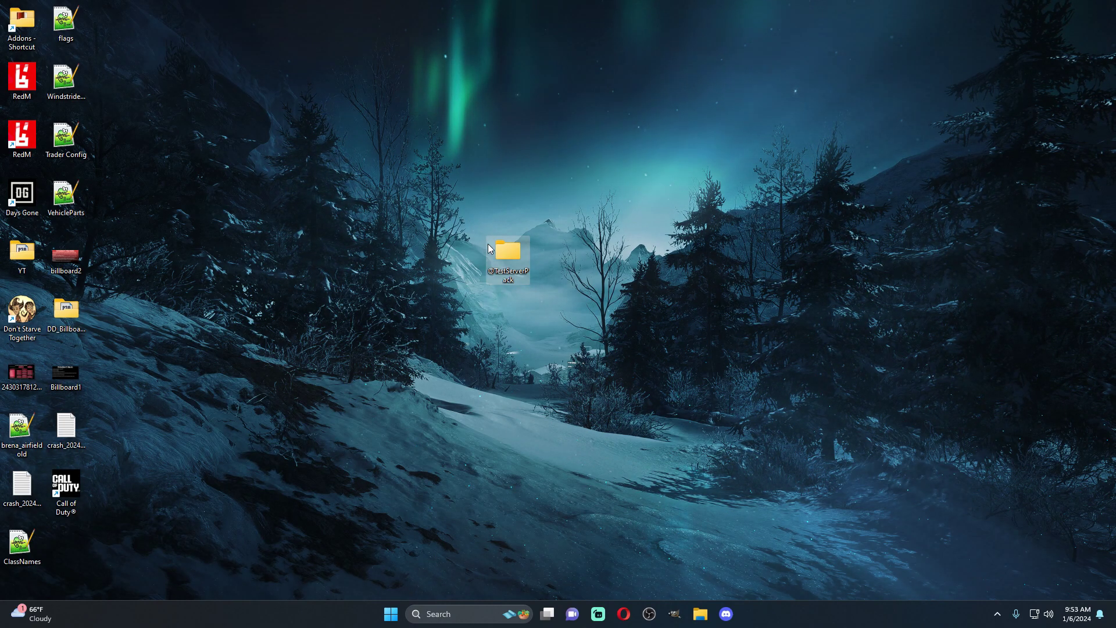
{"action": "double_click", "coordinate": [499, 249]}
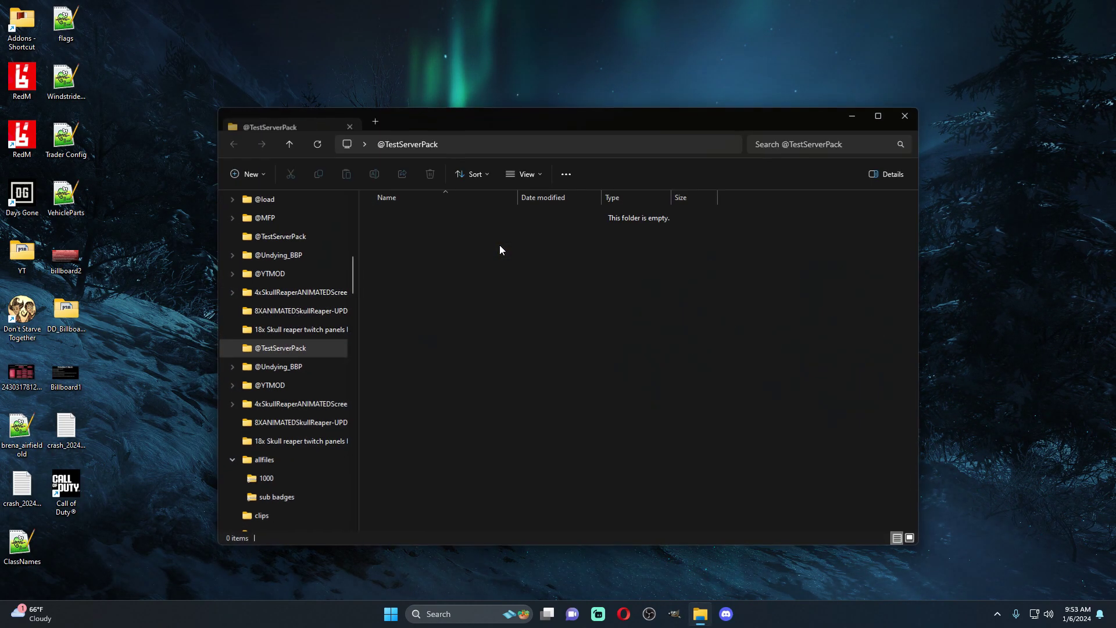
{"action": "right_click", "coordinate": [448, 257]}
{"action": "mouse_move", "coordinate": [479, 348]}
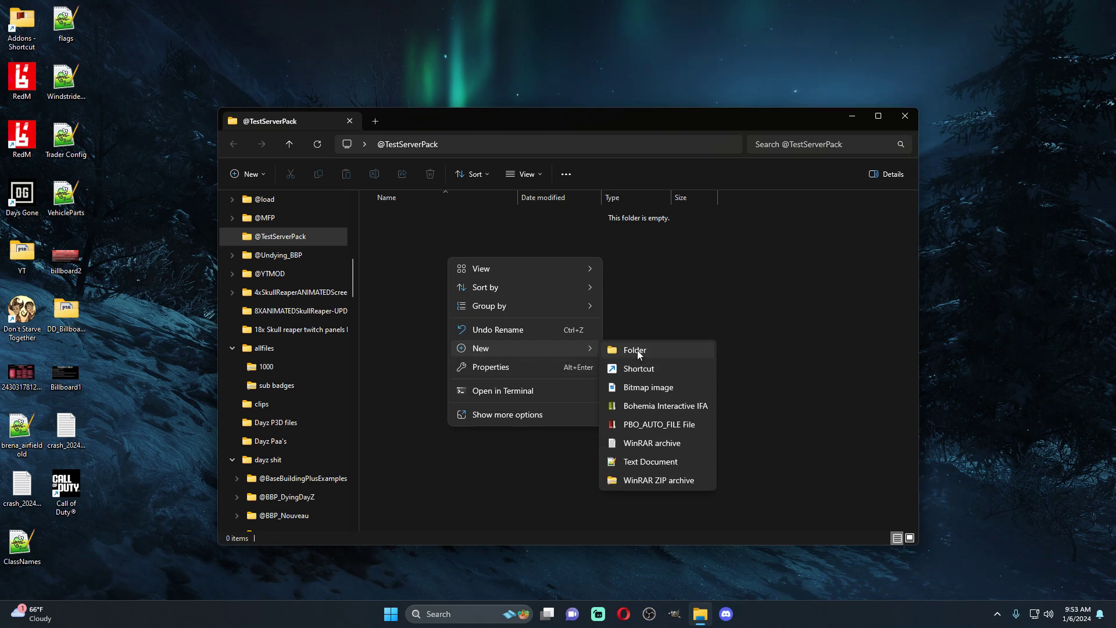
{"action": "left_click", "coordinate": [635, 350]}
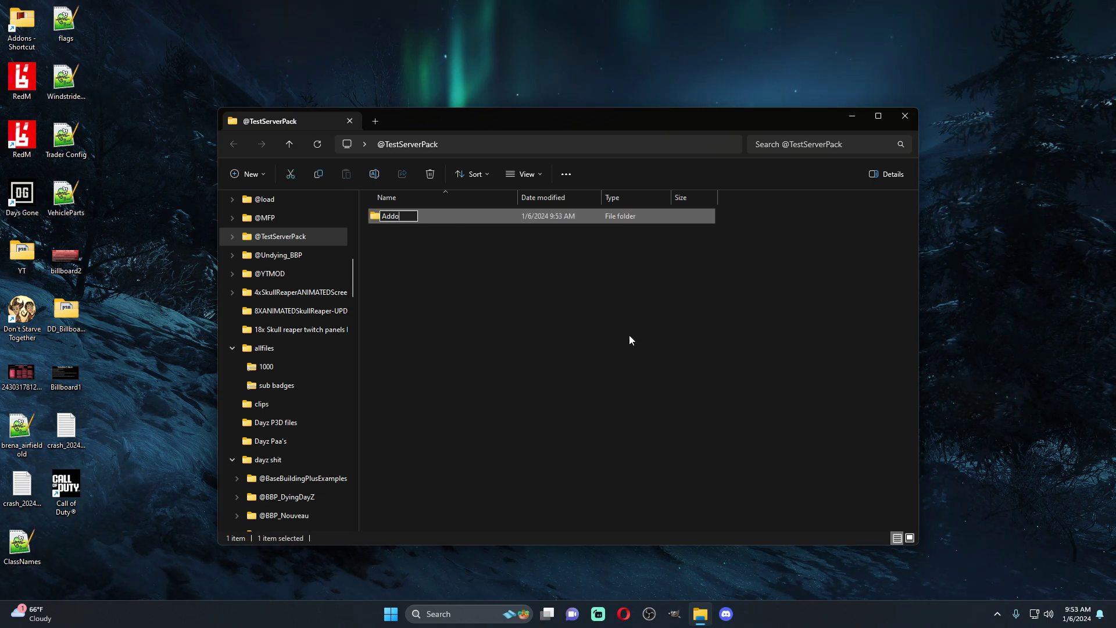
{"action": "key", "text": "Return"}
Add a second subfolder named Key, then show the hidden tray icons
{"action": "right_click", "coordinate": [391, 247]}
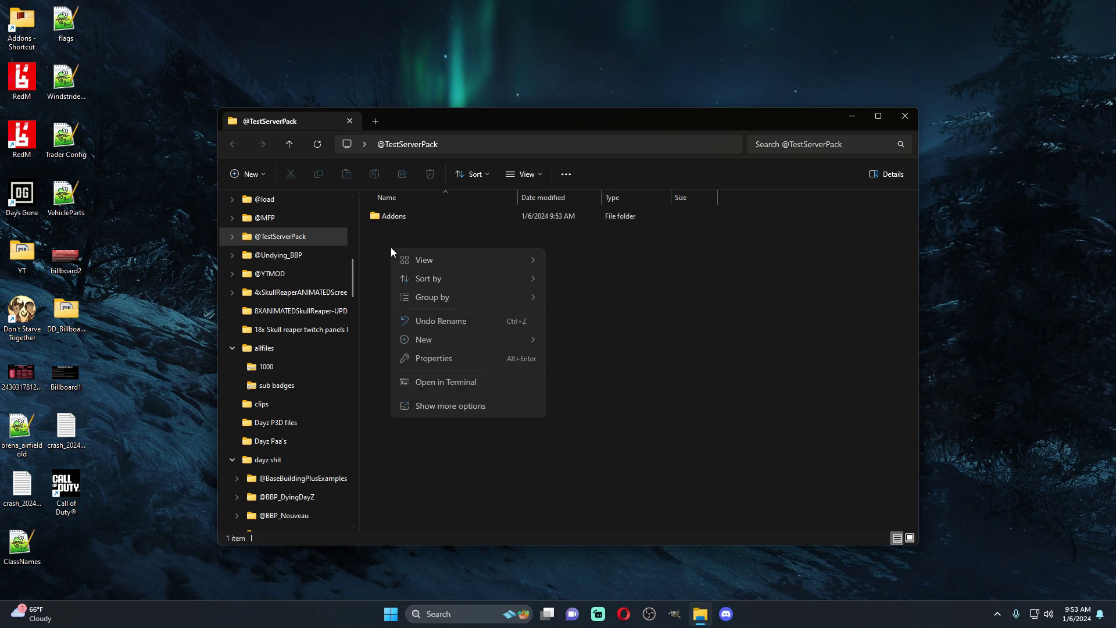
{"action": "mouse_move", "coordinate": [514, 339]}
{"action": "left_click", "coordinate": [564, 341]}
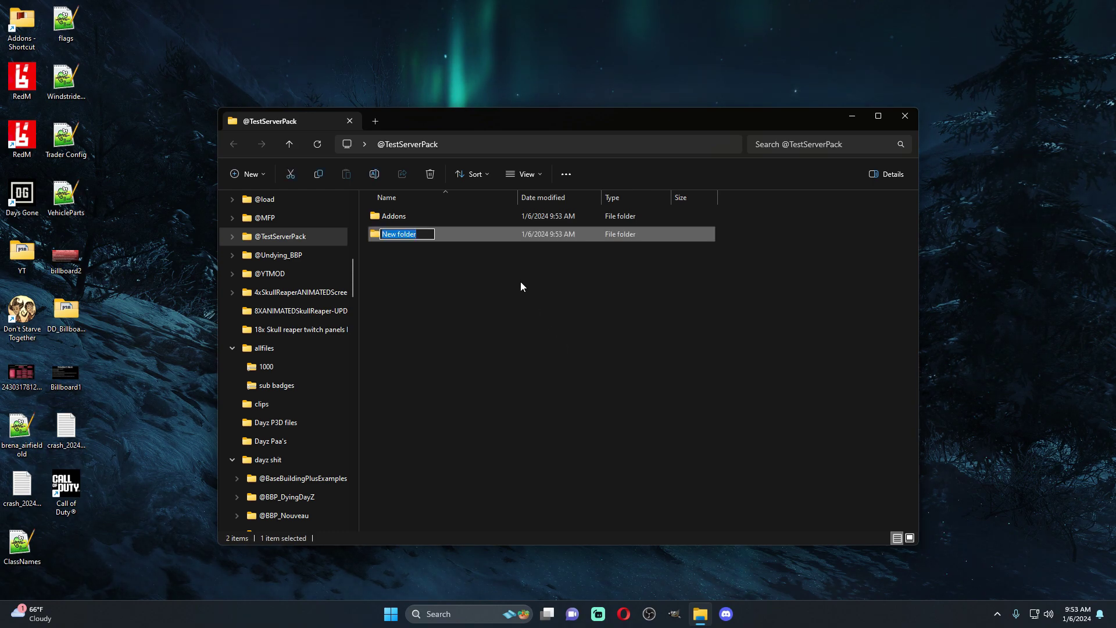
{"action": "type", "text": "Key"}
{"action": "key", "text": "Return"}
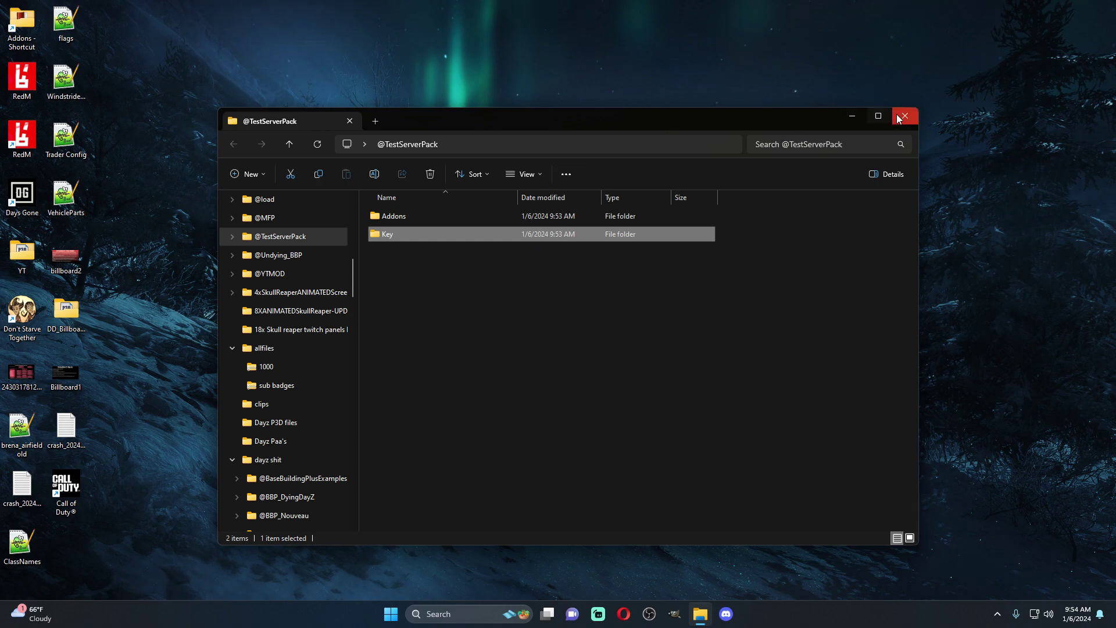
{"action": "left_click", "coordinate": [998, 614]}
Launch DayZ from the Steam tray menu and go to the mods list
{"action": "right_click", "coordinate": [974, 579]}
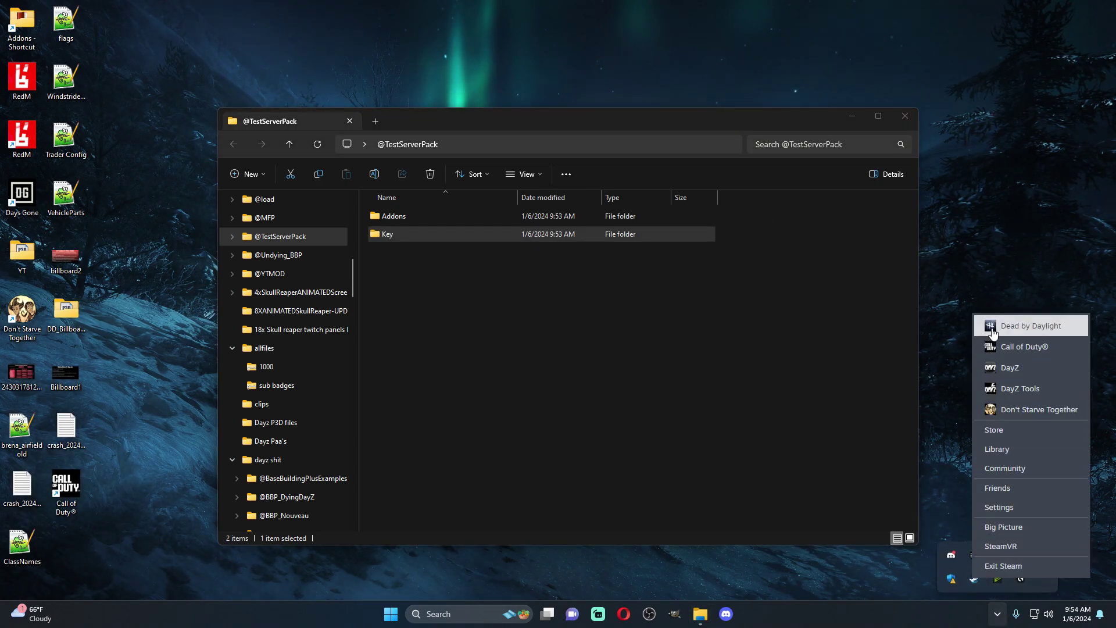
{"action": "left_click", "coordinate": [1010, 367]}
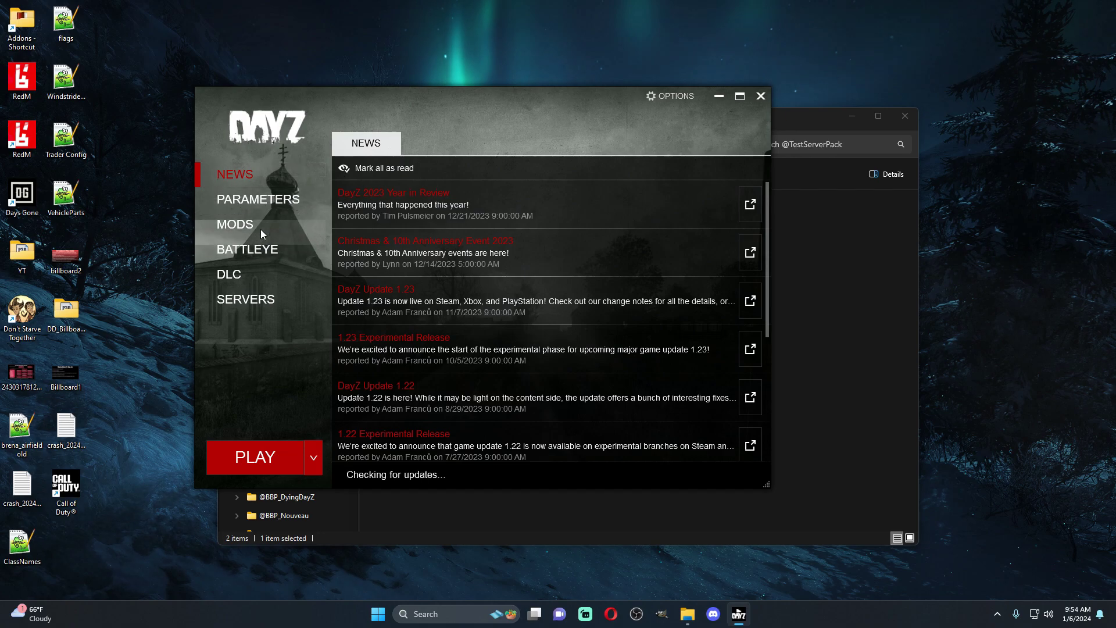
{"action": "left_click", "coordinate": [259, 227]}
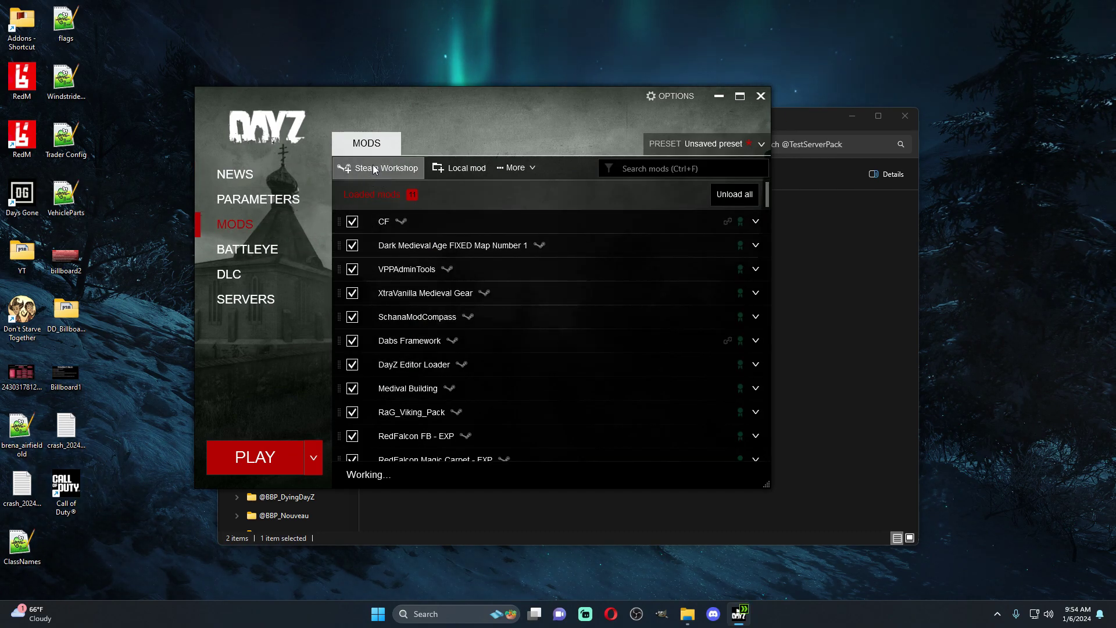
{"action": "left_click", "coordinate": [378, 168]}
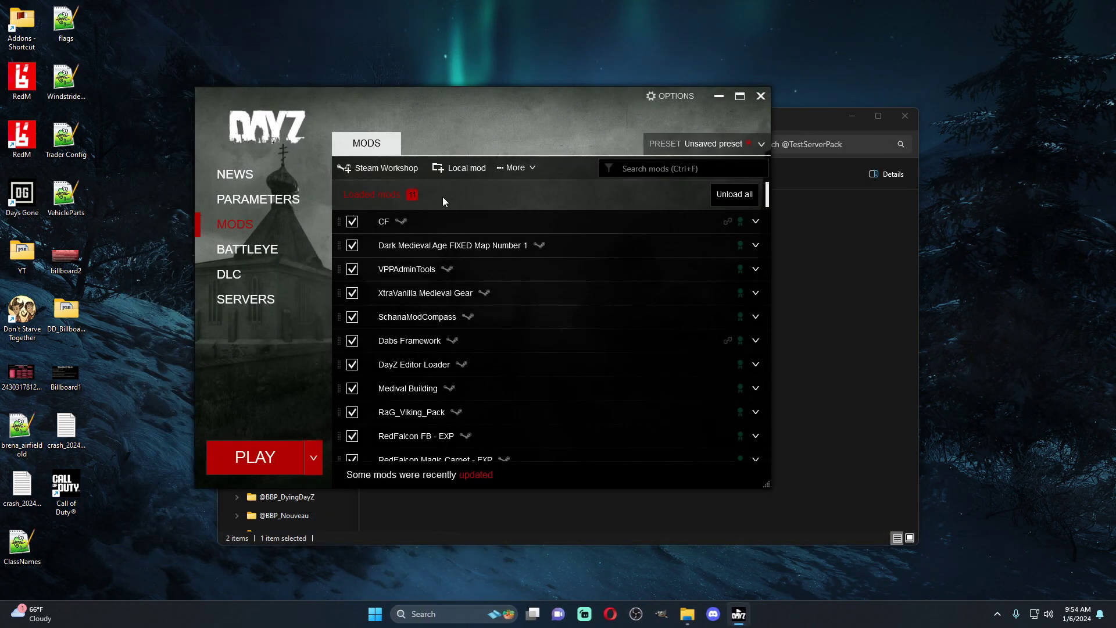
Open the Dark Medieval Age FIXED Map Number 1 mod's folder in Explorer, then close the launcher
{"action": "left_click", "coordinate": [665, 251]}
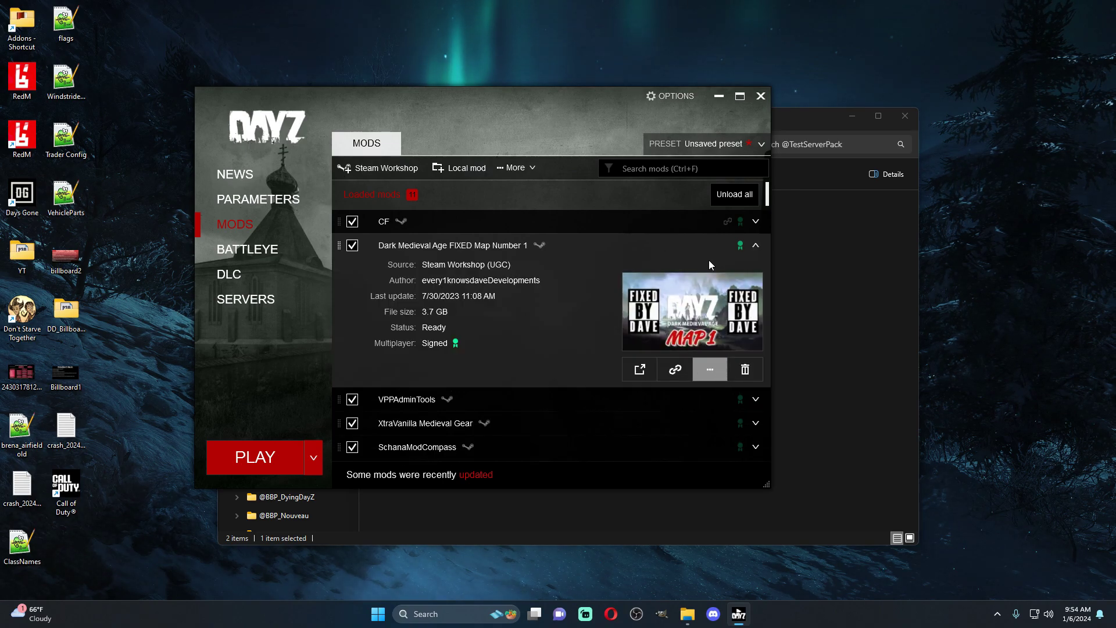
{"action": "left_click", "coordinate": [710, 369]}
{"action": "left_click", "coordinate": [733, 415]}
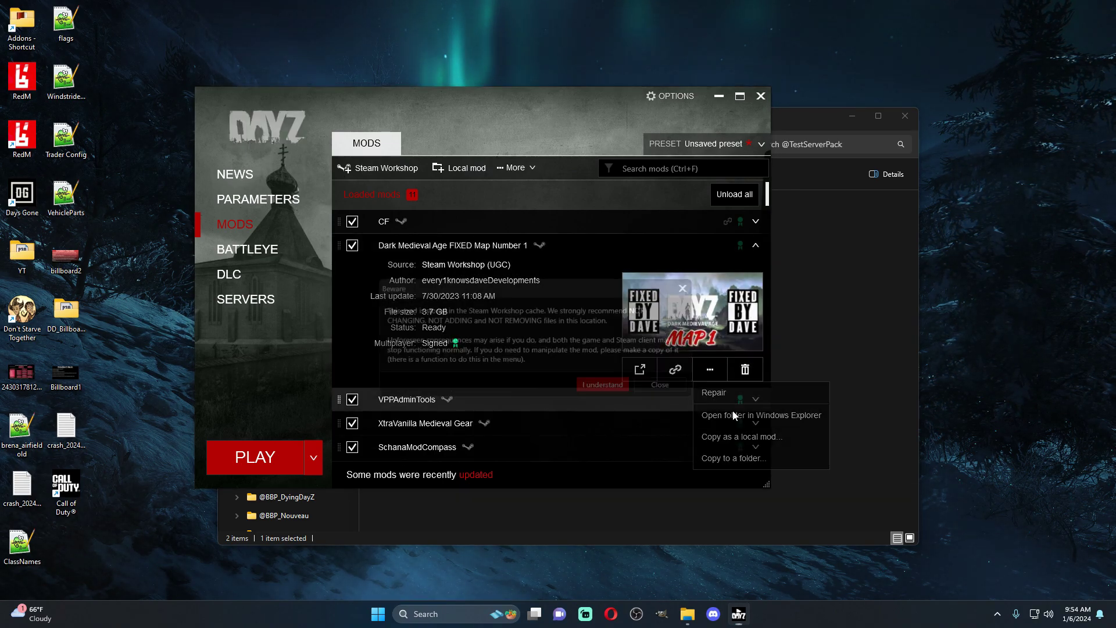
{"action": "left_click", "coordinate": [613, 398]}
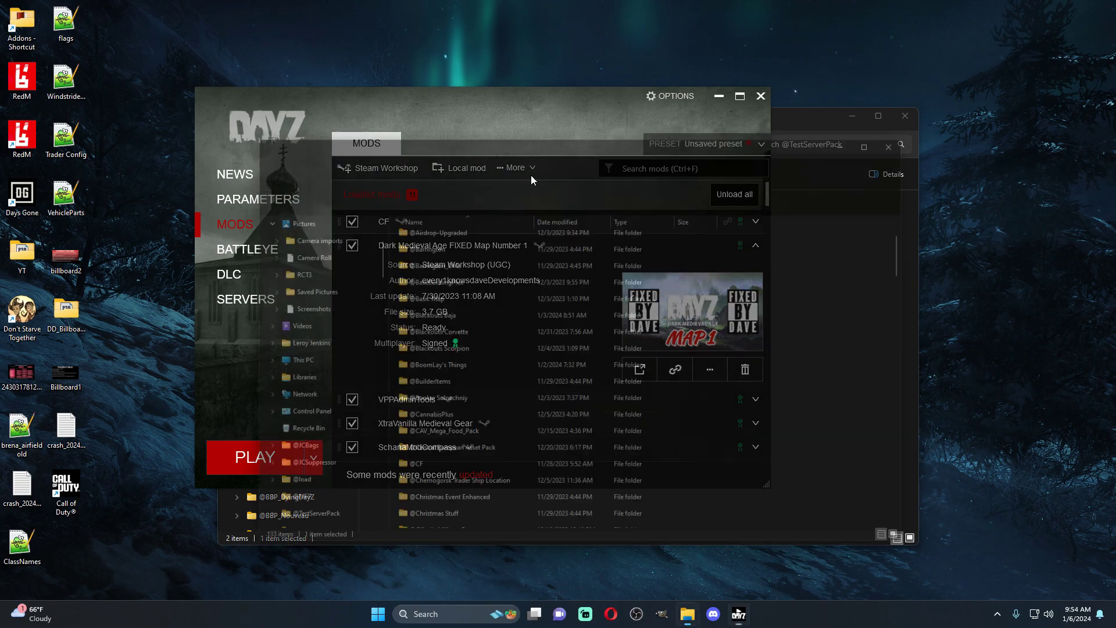
{"action": "left_click", "coordinate": [751, 100]}
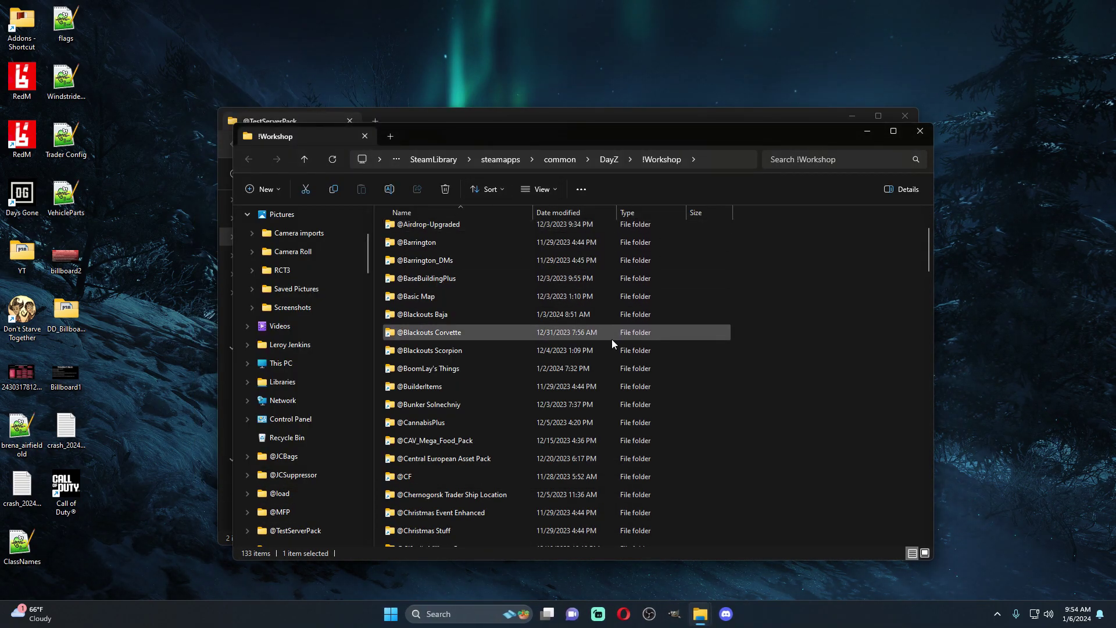
{"action": "scroll", "coordinate": [501, 277], "scroll_direction": "up", "scroll_amount": 2}
{"action": "scroll", "coordinate": [531, 381], "scroll_direction": "down", "scroll_amount": 10}
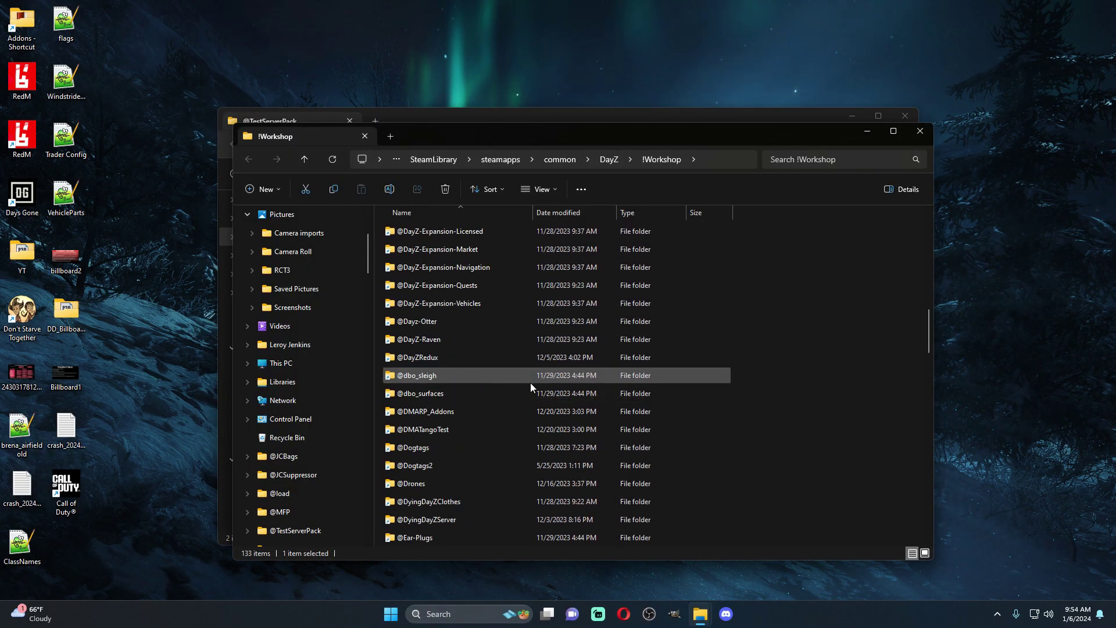
{"action": "scroll", "coordinate": [530, 383], "scroll_direction": "up", "scroll_amount": 8}
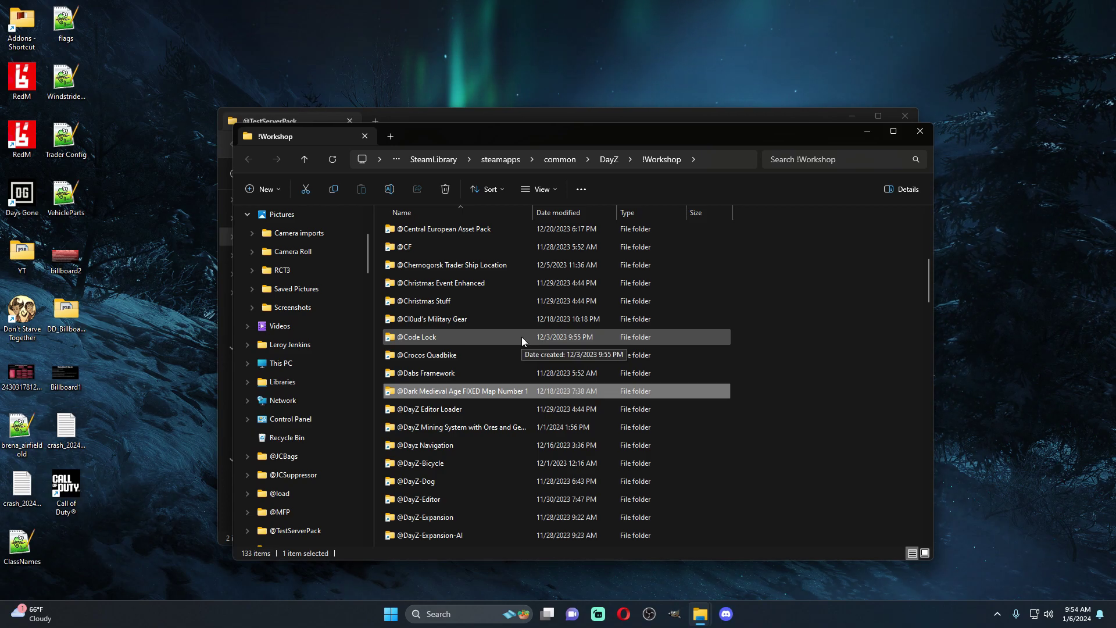
{"action": "left_click_drag", "start_coordinate": [557, 141], "coordinate": [750, 145]}
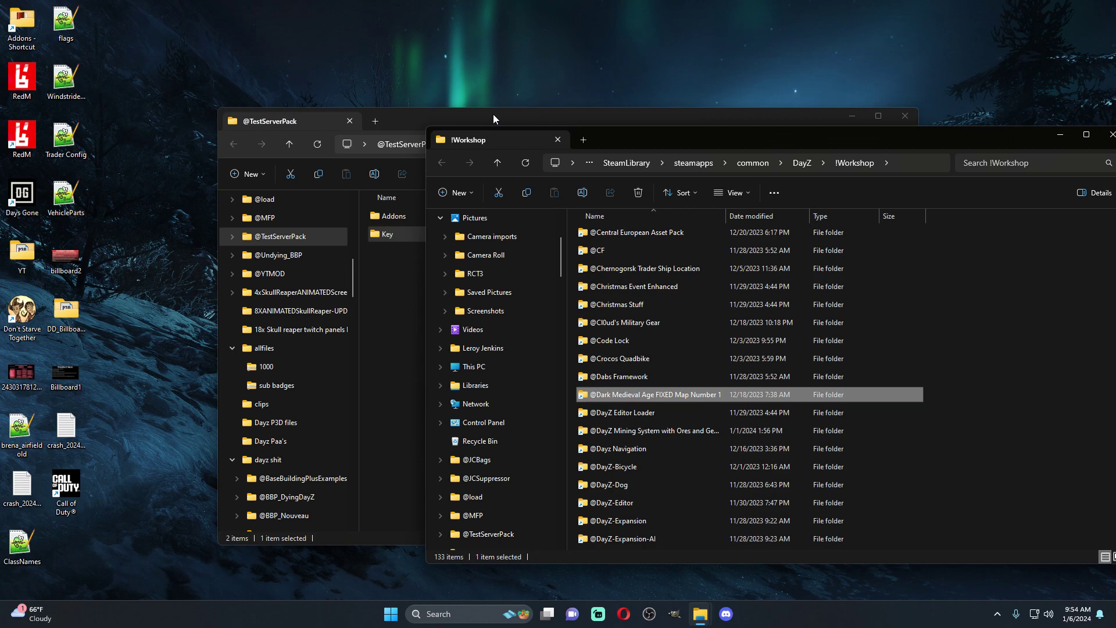
{"action": "left_click_drag", "start_coordinate": [493, 114], "coordinate": [399, 61]}
{"action": "left_click", "coordinate": [842, 144]}
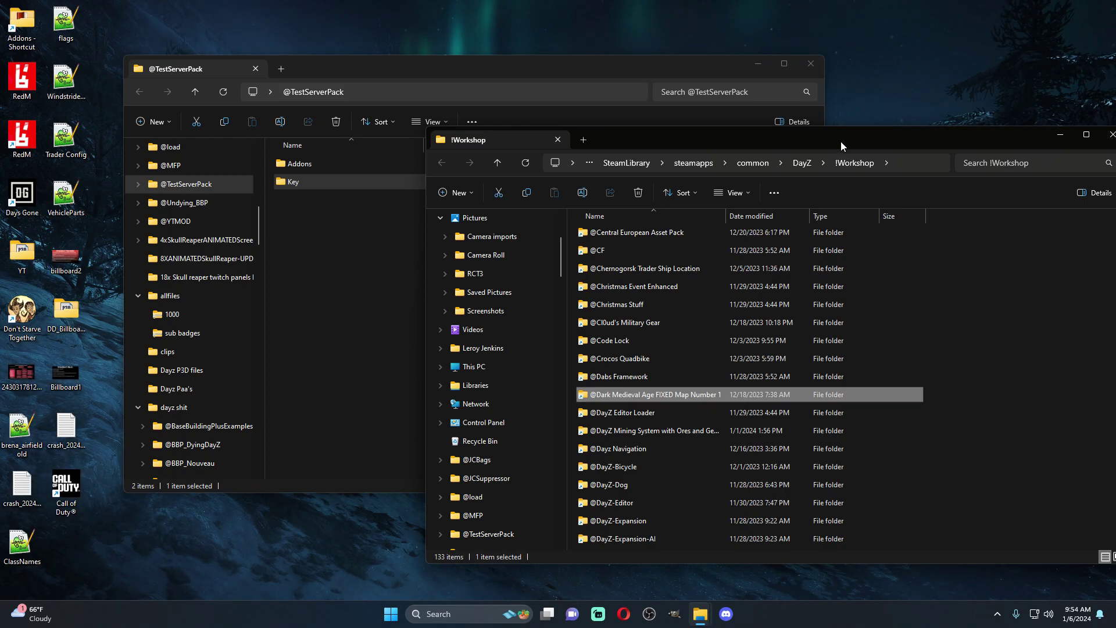
{"action": "left_click_drag", "start_coordinate": [841, 141], "coordinate": [716, 95]}
Scroll down through the !Workshop mod folders
{"action": "scroll", "coordinate": [585, 322], "scroll_direction": "down", "scroll_amount": 2}
{"action": "scroll", "coordinate": [583, 320], "scroll_direction": "down", "scroll_amount": 10}
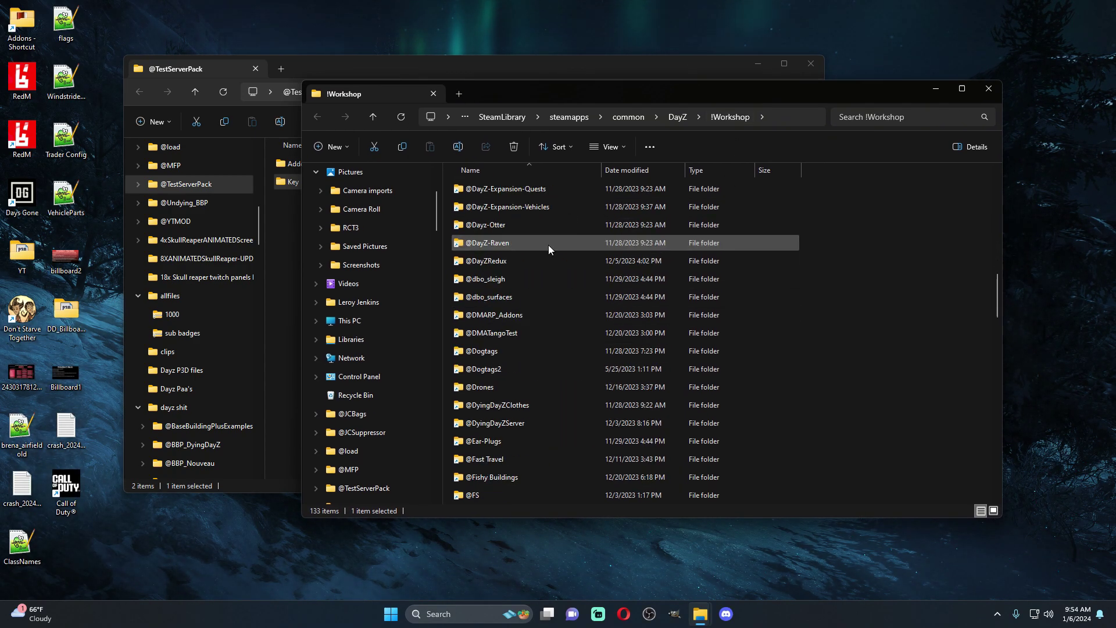
{"action": "scroll", "coordinate": [588, 326], "scroll_direction": "down", "scroll_amount": 8}
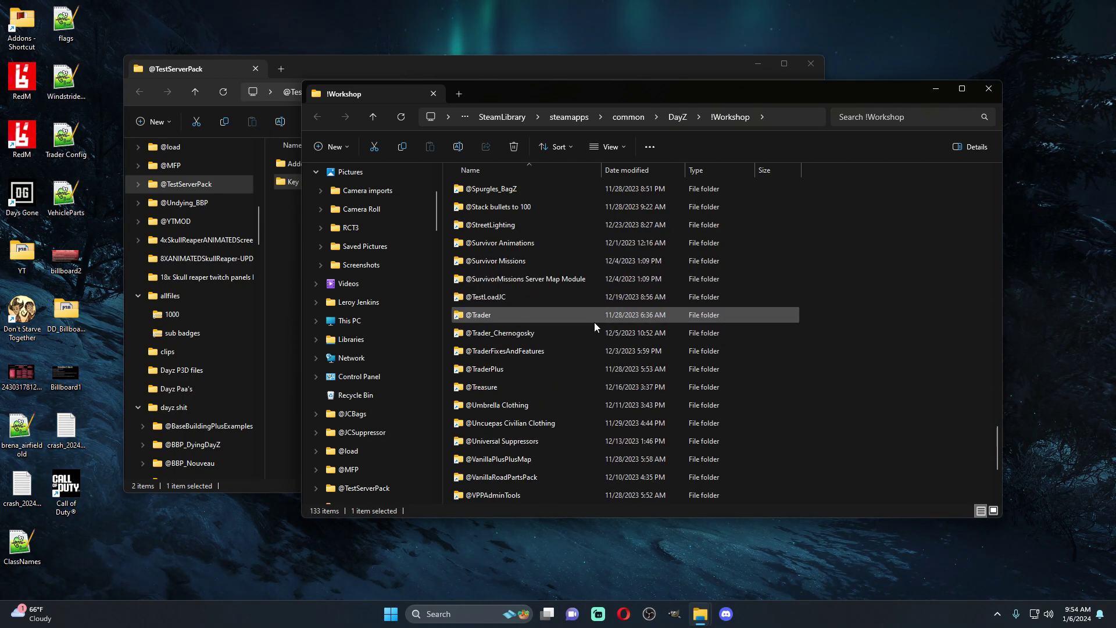
{"action": "scroll", "coordinate": [592, 322], "scroll_direction": "down", "scroll_amount": 4}
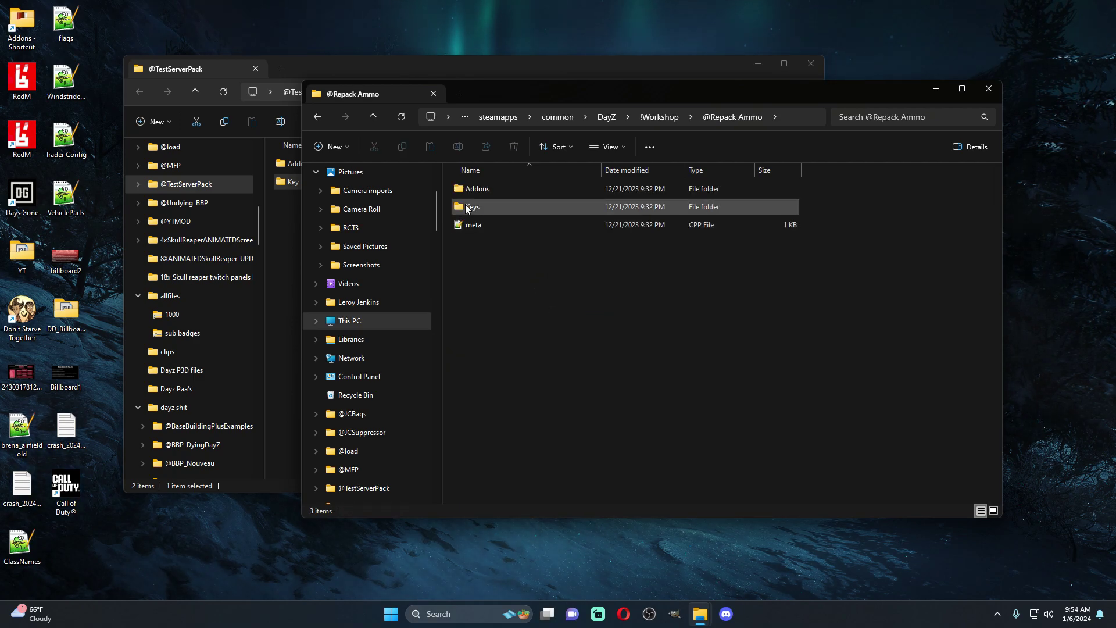
{"action": "left_click_drag", "start_coordinate": [561, 90], "coordinate": [809, 140]}
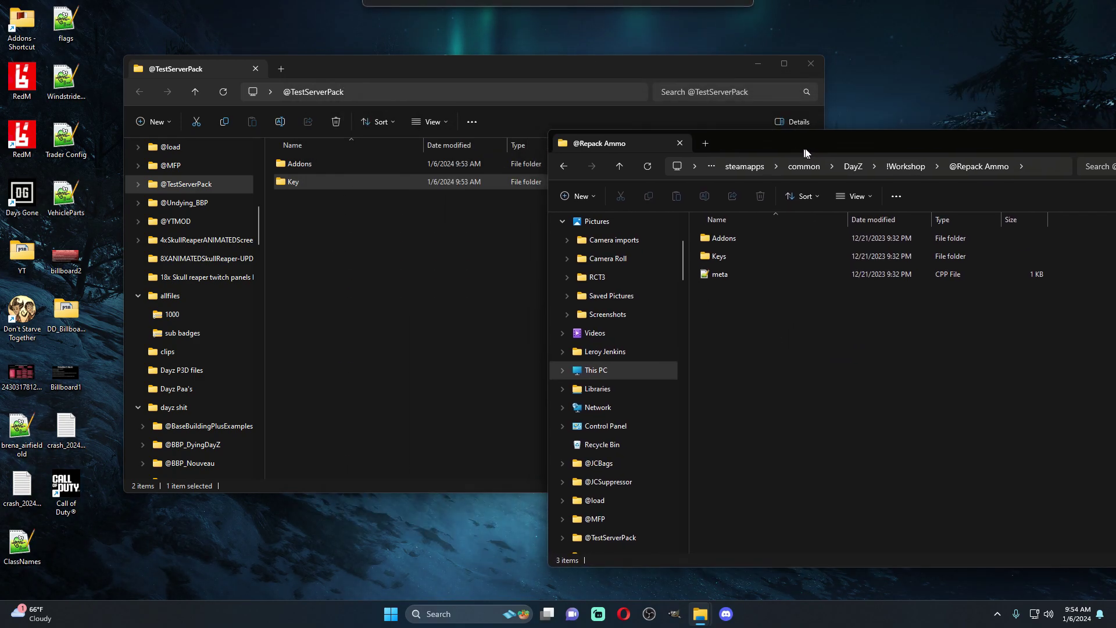
{"action": "double_click", "coordinate": [732, 236]}
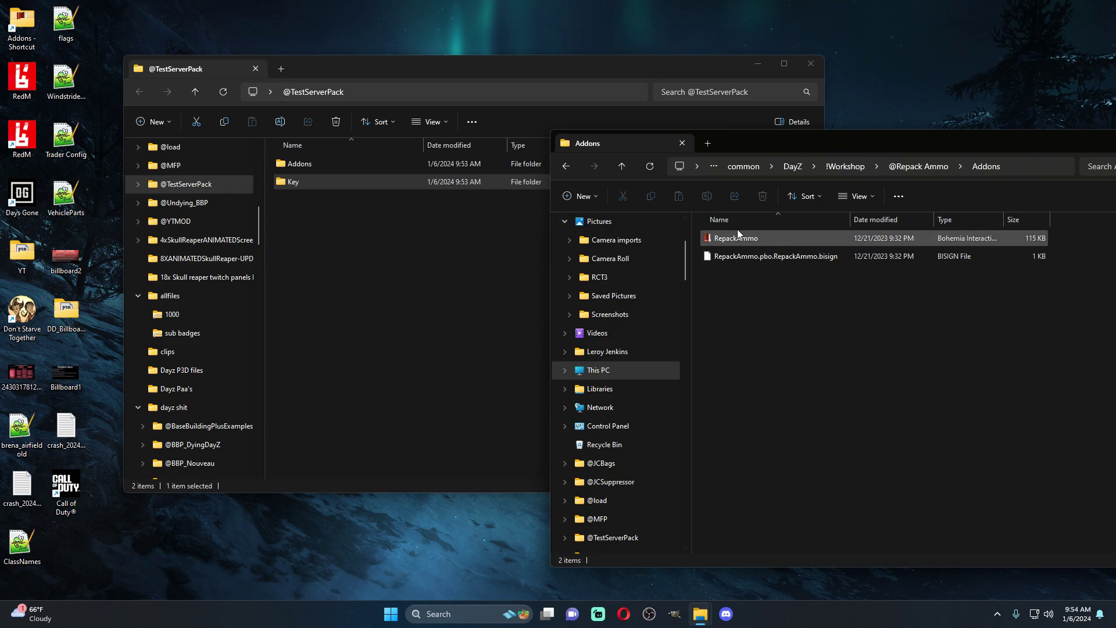
{"action": "left_click_drag", "start_coordinate": [715, 238], "coordinate": [337, 166]}
{"action": "right_click_drag", "start_coordinate": [337, 165], "coordinate": [336, 162]}
{"action": "left_click", "coordinate": [369, 172]}
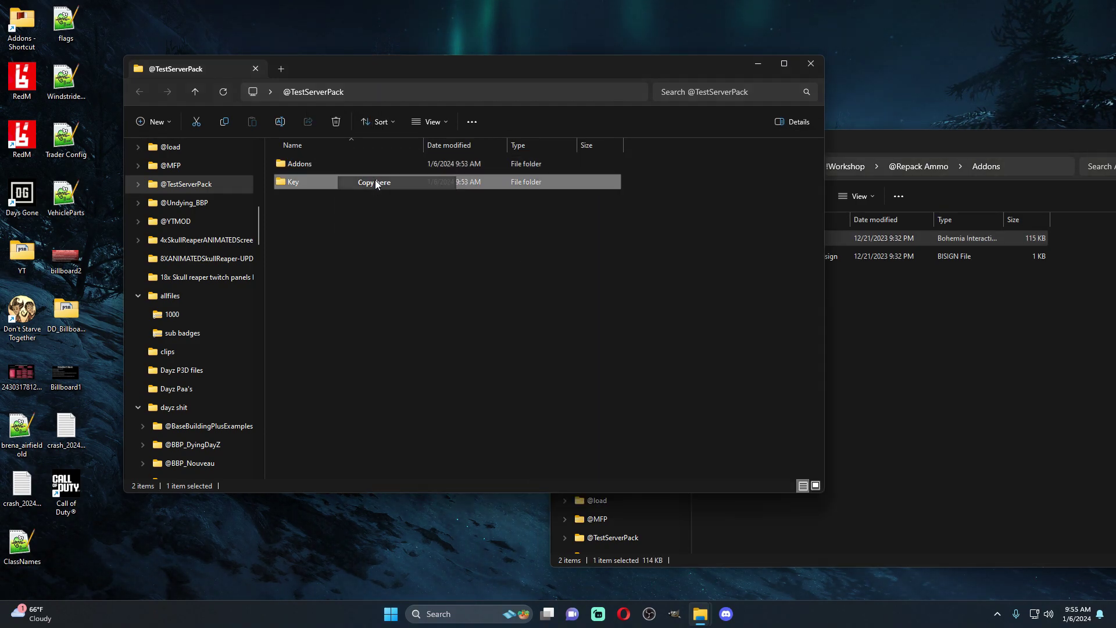
{"action": "double_click", "coordinate": [312, 165]}
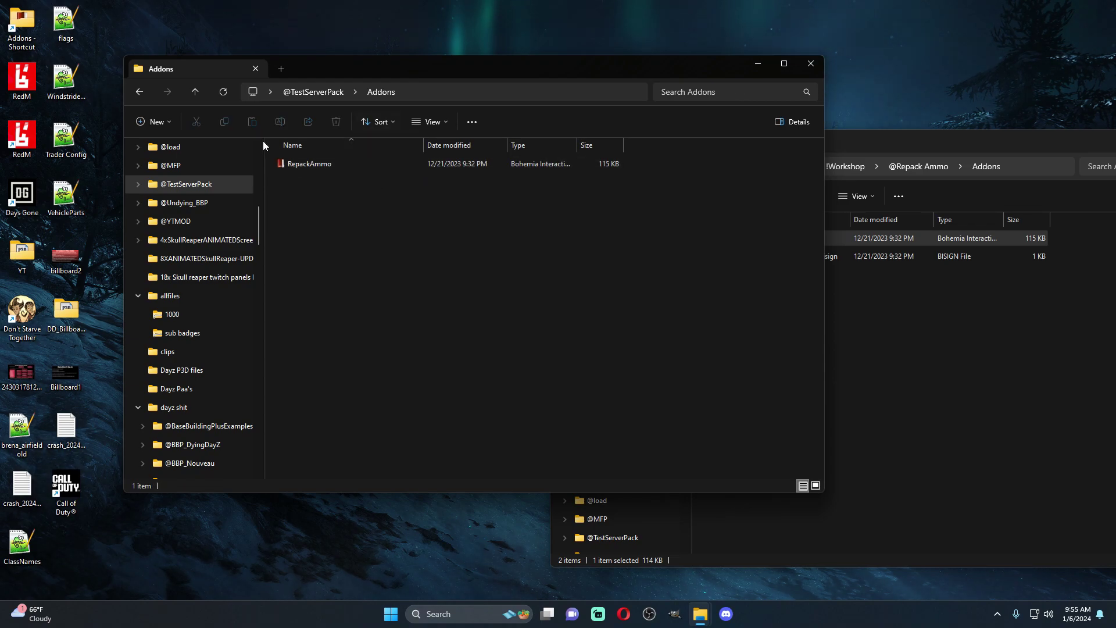
{"action": "left_click", "coordinate": [142, 91]}
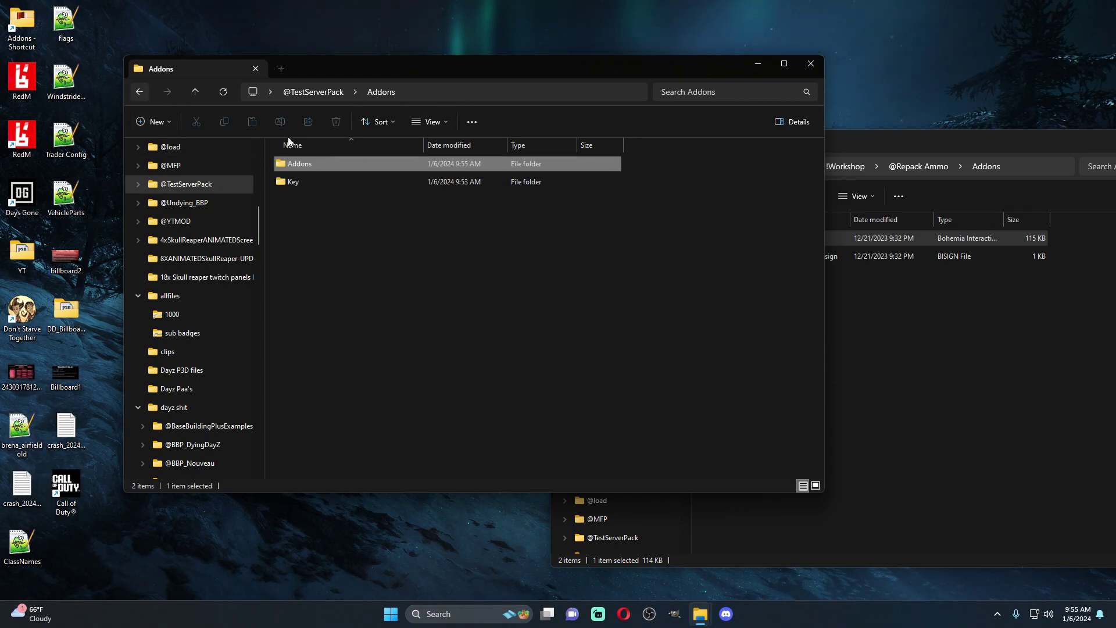
{"action": "left_click", "coordinate": [986, 169]}
{"action": "left_click", "coordinate": [565, 167]}
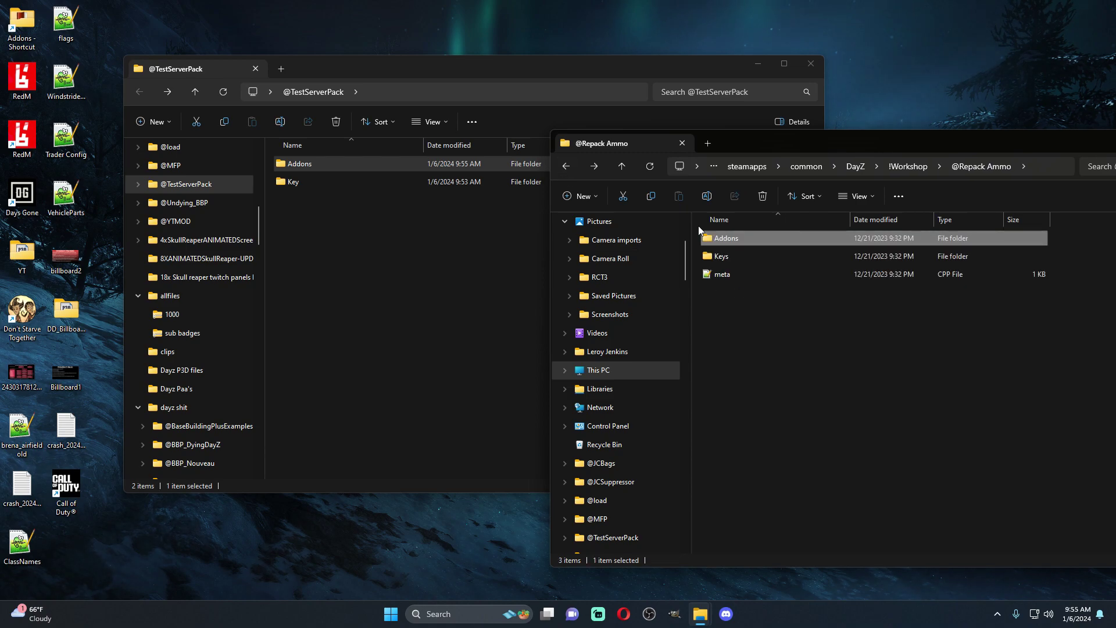
{"action": "left_click", "coordinate": [559, 166]}
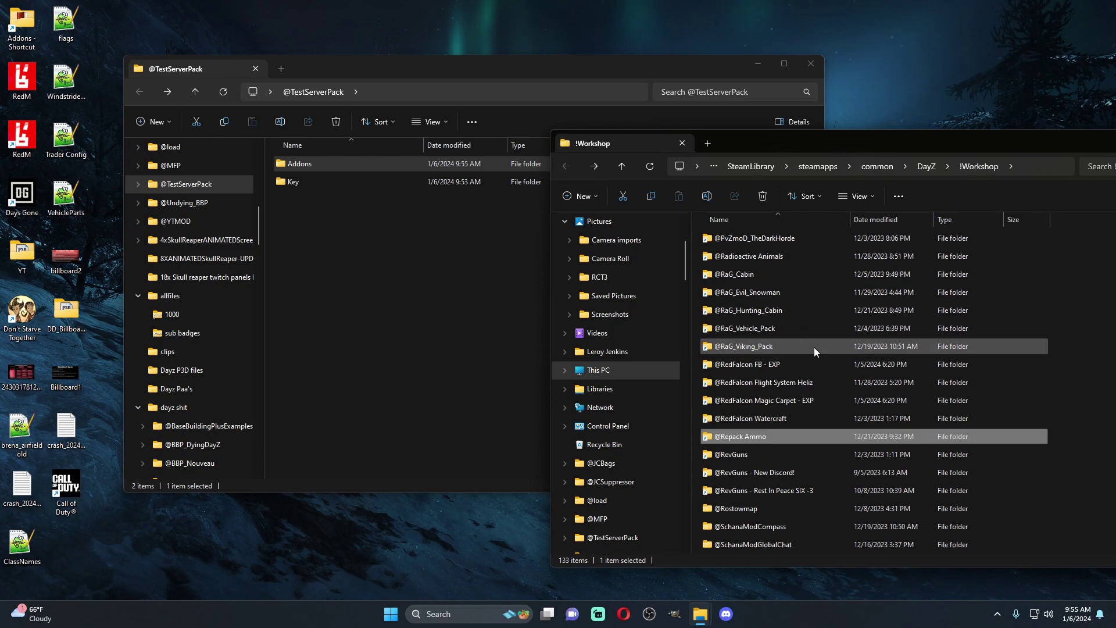
{"action": "double_click", "coordinate": [768, 514]}
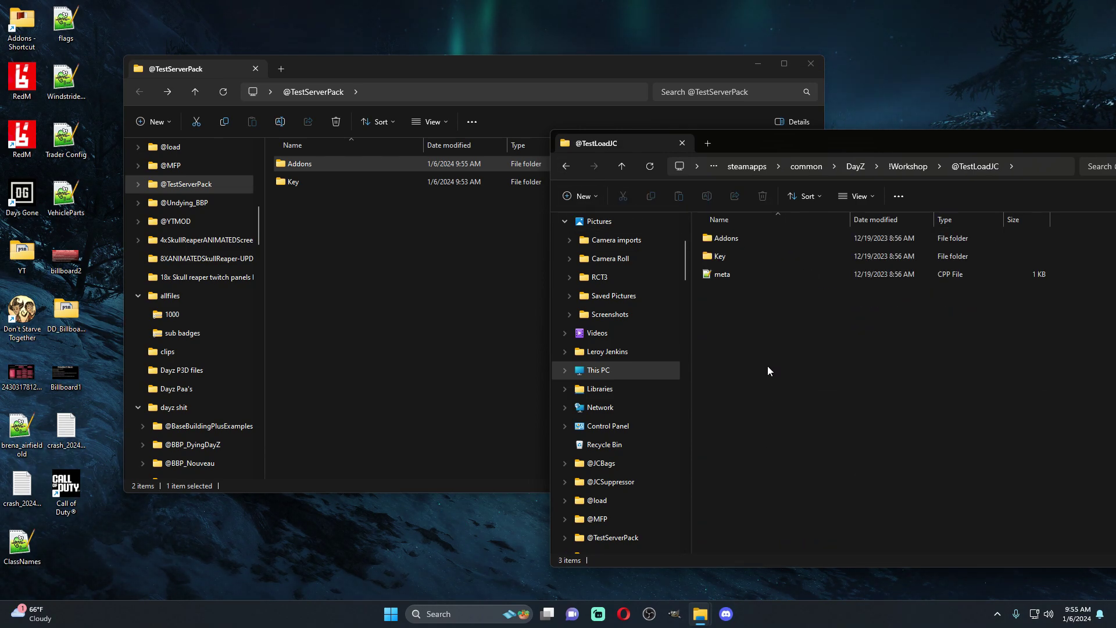
{"action": "double_click", "coordinate": [724, 238]}
{"action": "right_click_drag", "start_coordinate": [734, 238], "coordinate": [318, 169]}
{"action": "left_click", "coordinate": [356, 184]}
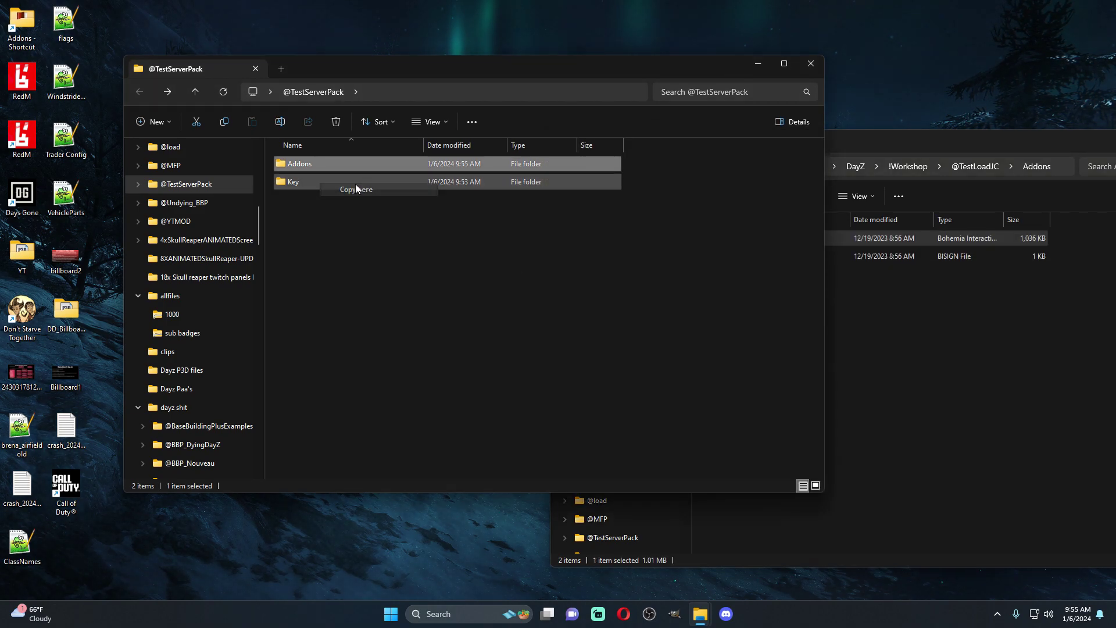
{"action": "left_click", "coordinate": [881, 151]}
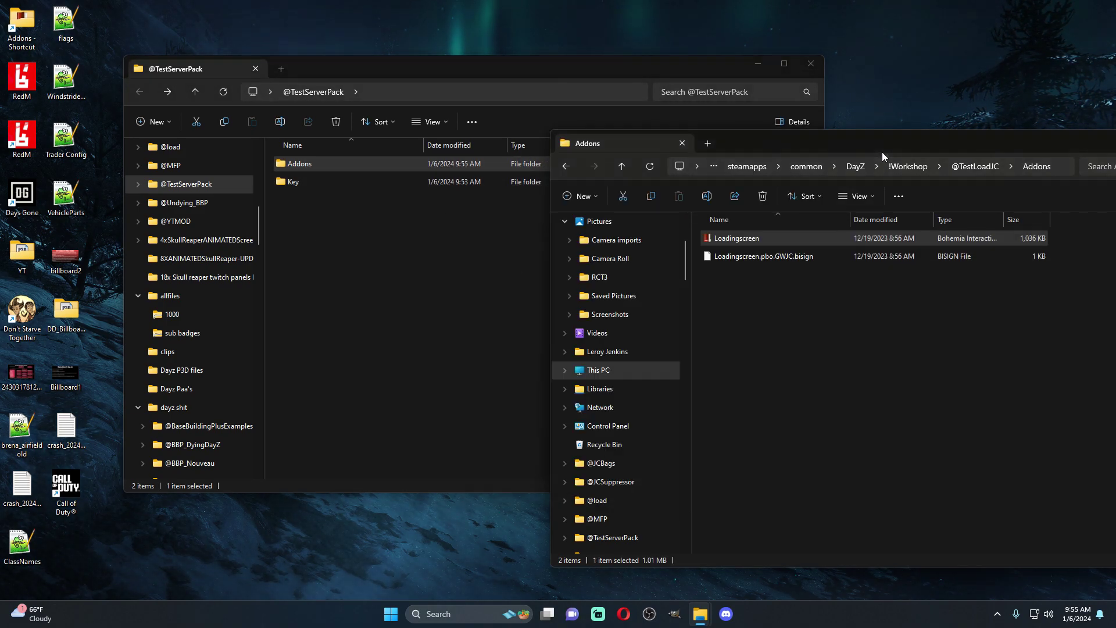
{"action": "left_click", "coordinate": [563, 166]}
{"action": "left_click", "coordinate": [565, 167]}
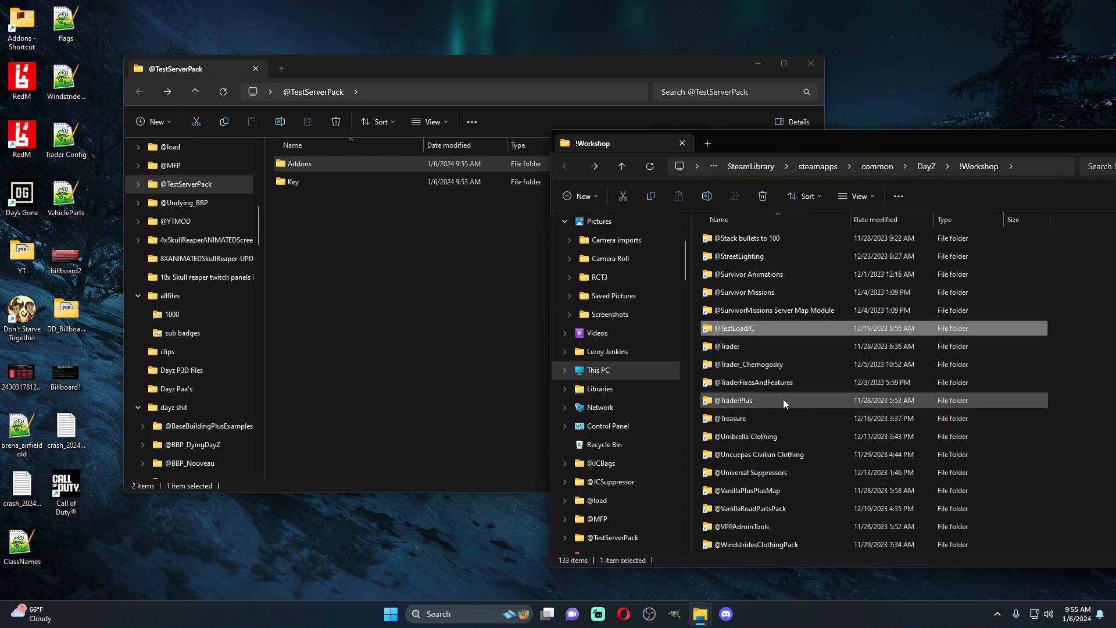
{"action": "double_click", "coordinate": [762, 383]}
{"action": "double_click", "coordinate": [735, 236]}
{"action": "left_click_drag", "start_coordinate": [718, 238], "coordinate": [740, 312]}
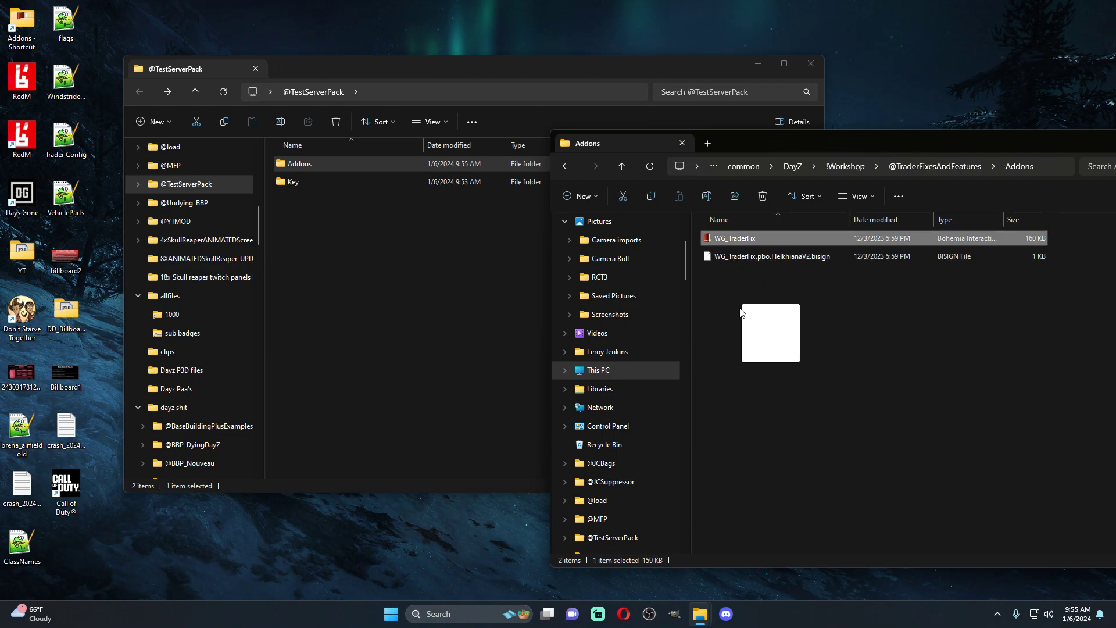
{"action": "right_click_drag", "start_coordinate": [740, 312], "coordinate": [360, 169]}
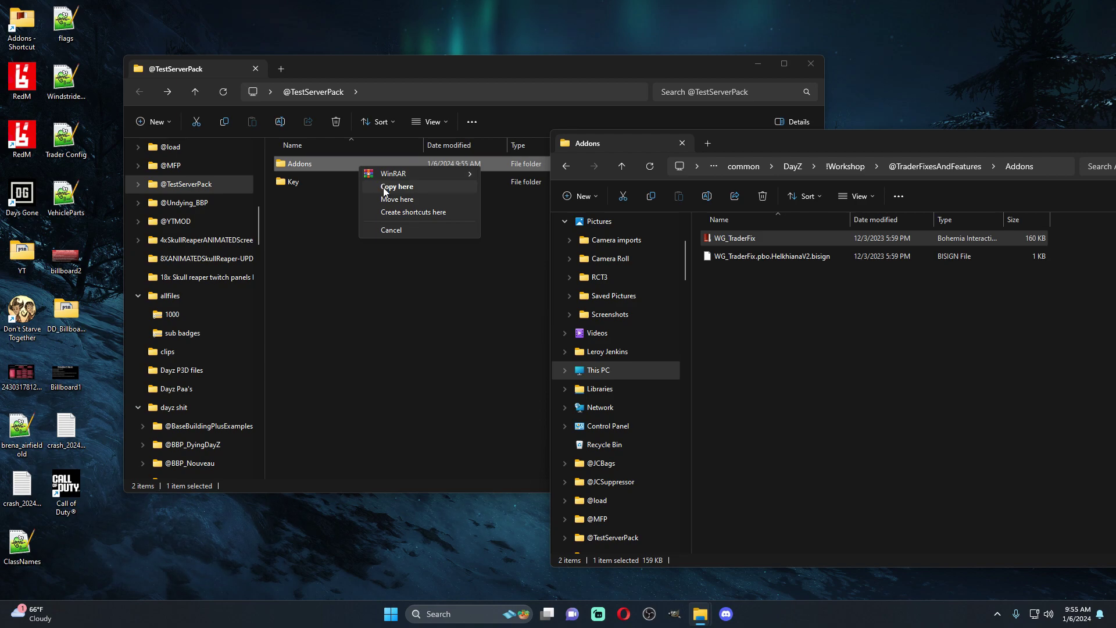
{"action": "left_click", "coordinate": [383, 186]}
{"action": "left_click", "coordinate": [573, 152]}
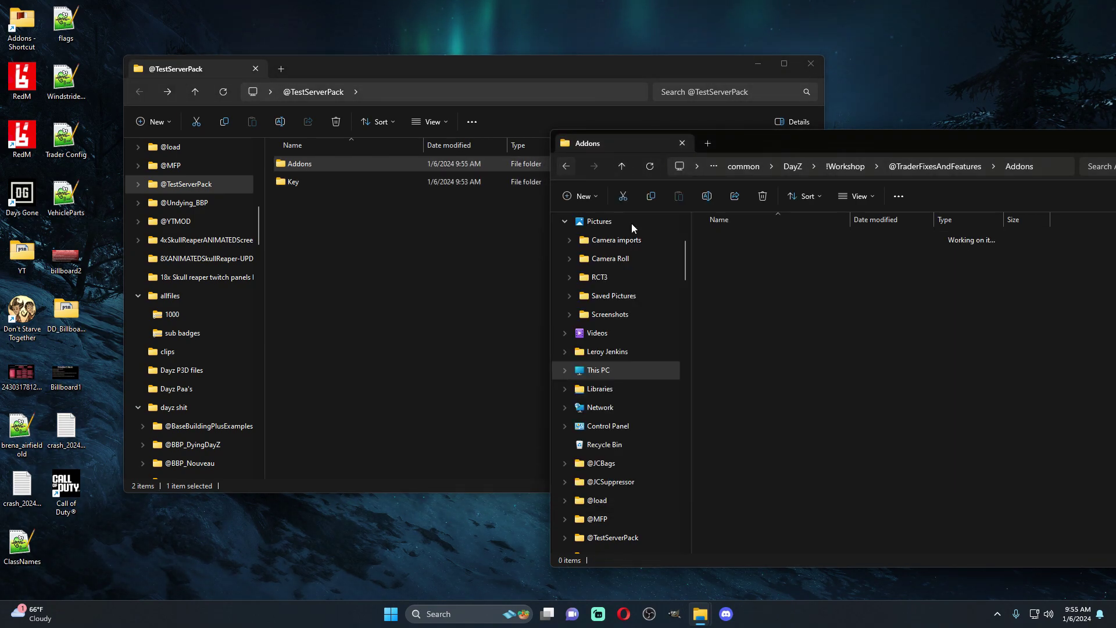
{"action": "key", "text": "alt+Left"}
{"action": "left_click", "coordinate": [566, 166]}
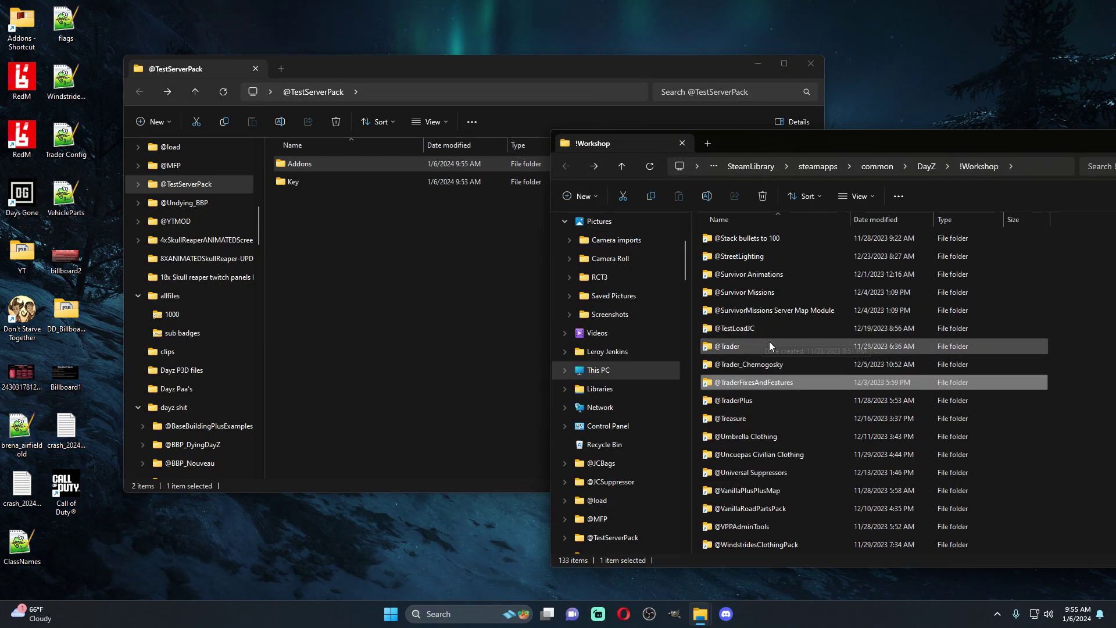
{"action": "left_click", "coordinate": [751, 511]}
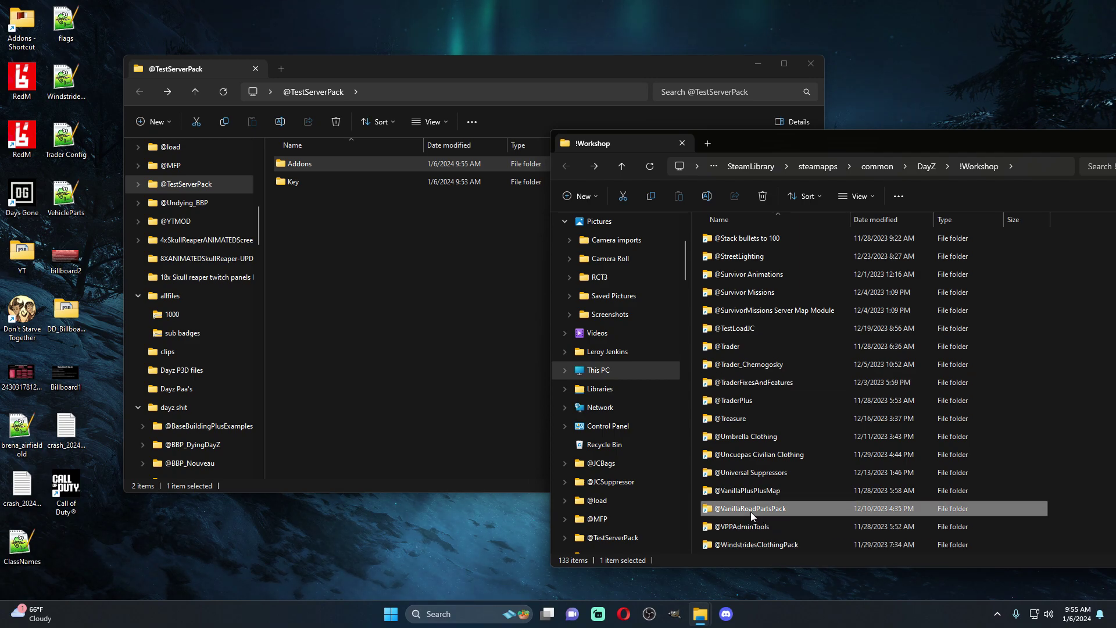
{"action": "double_click", "coordinate": [751, 511]}
{"action": "double_click", "coordinate": [733, 239]}
{"action": "left_click", "coordinate": [737, 241]}
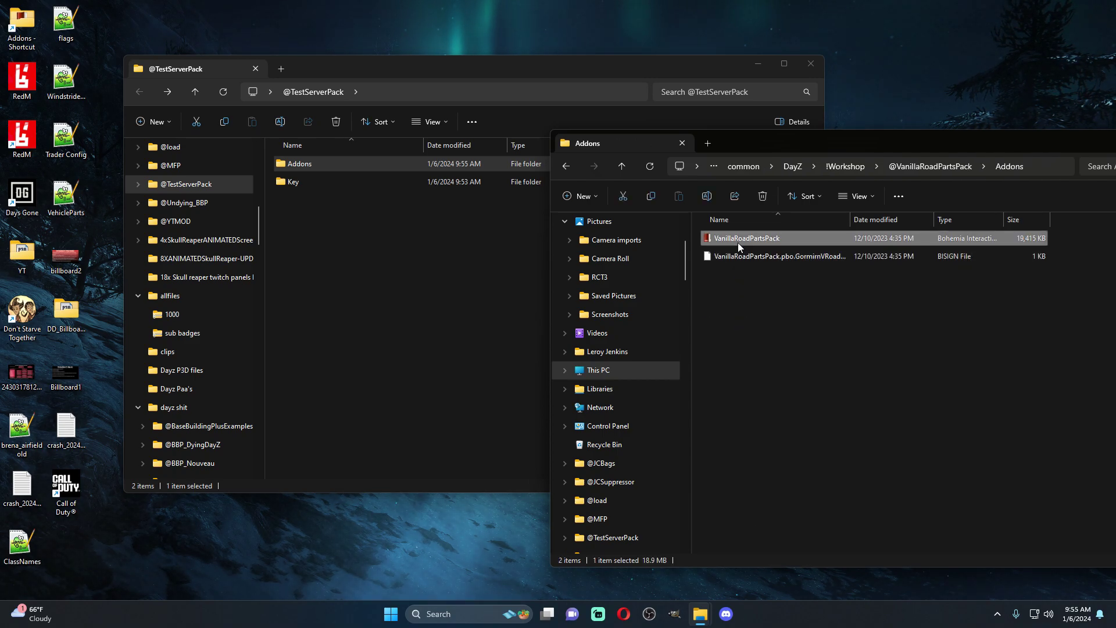
{"action": "right_click_drag", "start_coordinate": [738, 240], "coordinate": [317, 164]}
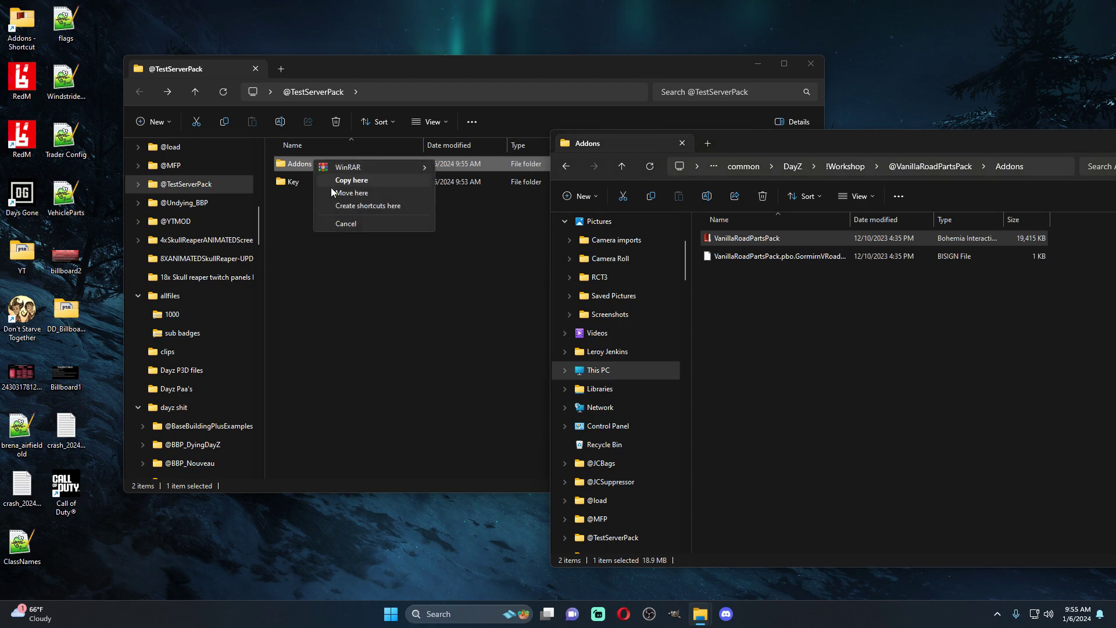
{"action": "left_click", "coordinate": [355, 180]}
{"action": "left_click", "coordinate": [877, 141]}
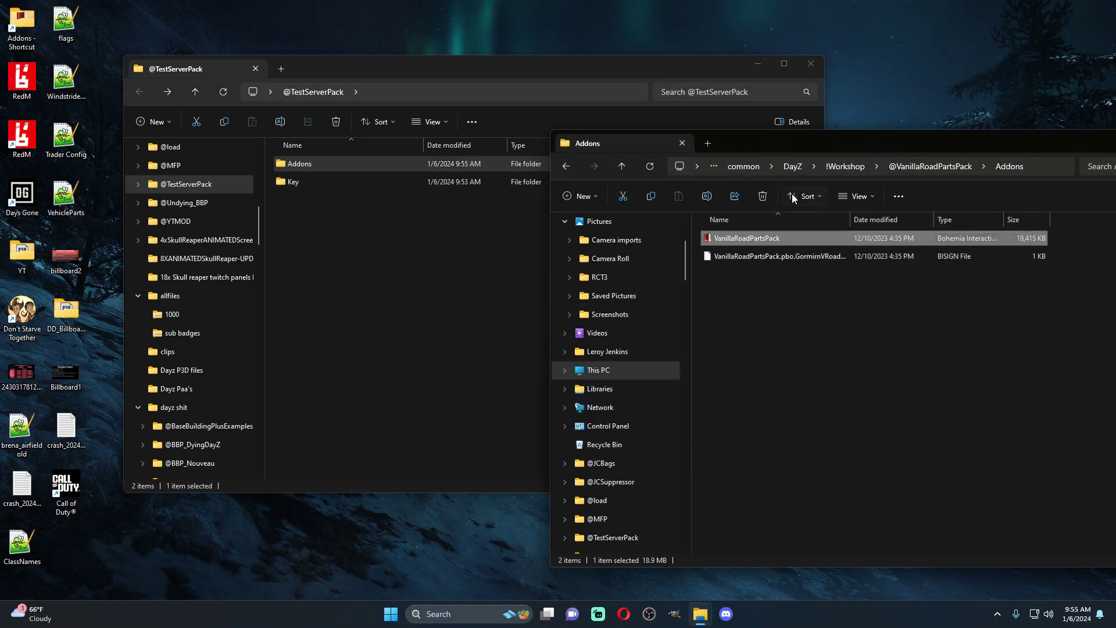
{"action": "left_click_drag", "start_coordinate": [784, 148], "coordinate": [612, 131]}
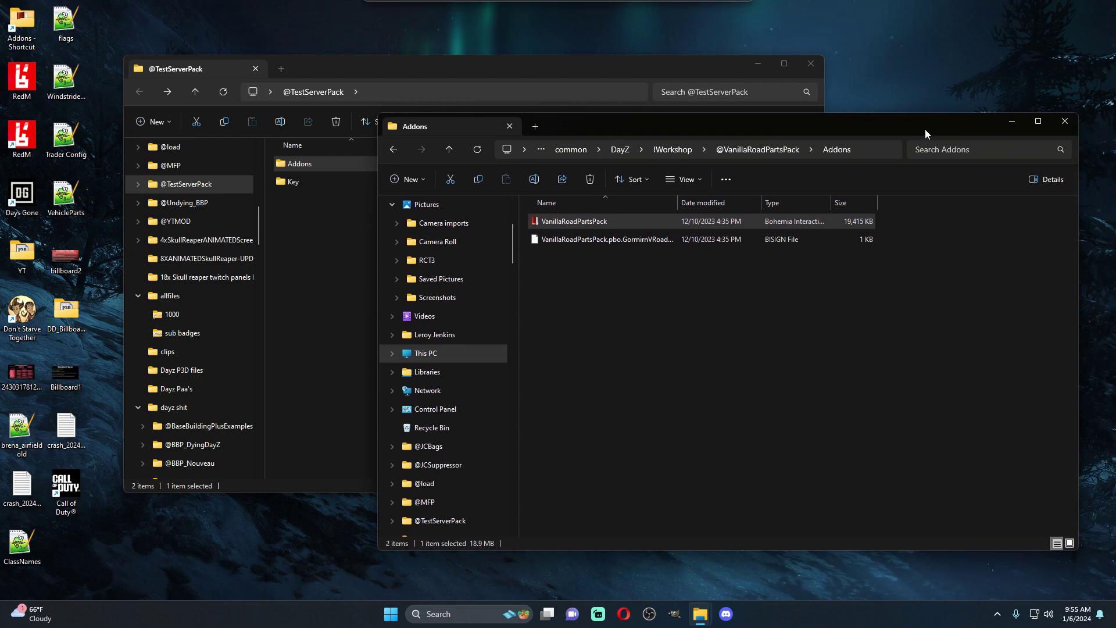
{"action": "left_click", "coordinate": [1077, 123]}
{"action": "double_click", "coordinate": [300, 165]}
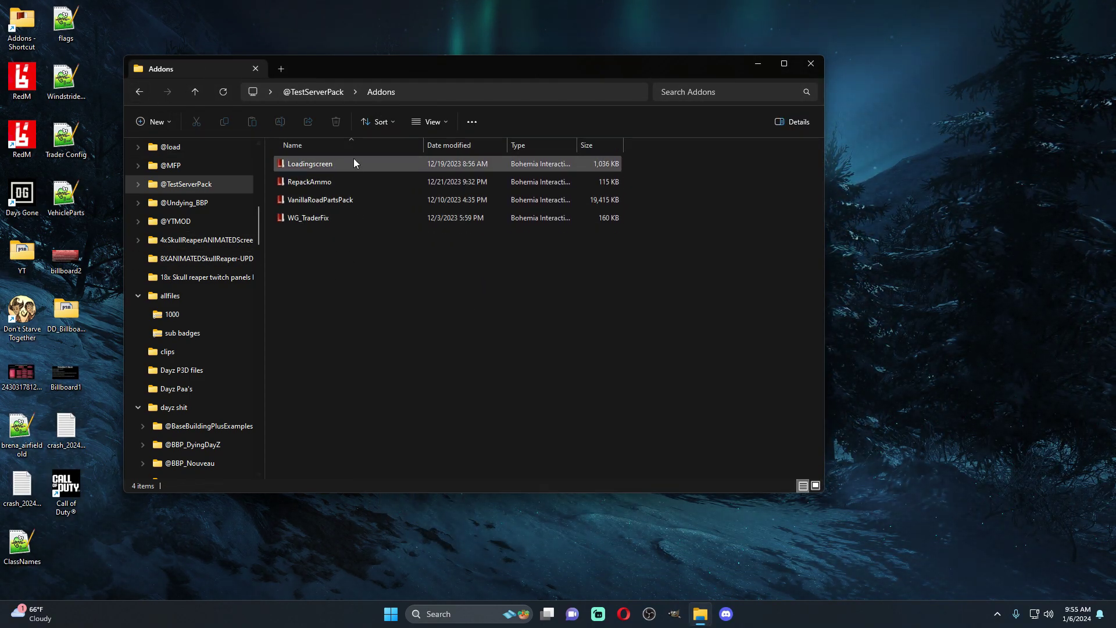
{"action": "left_click", "coordinate": [139, 92]}
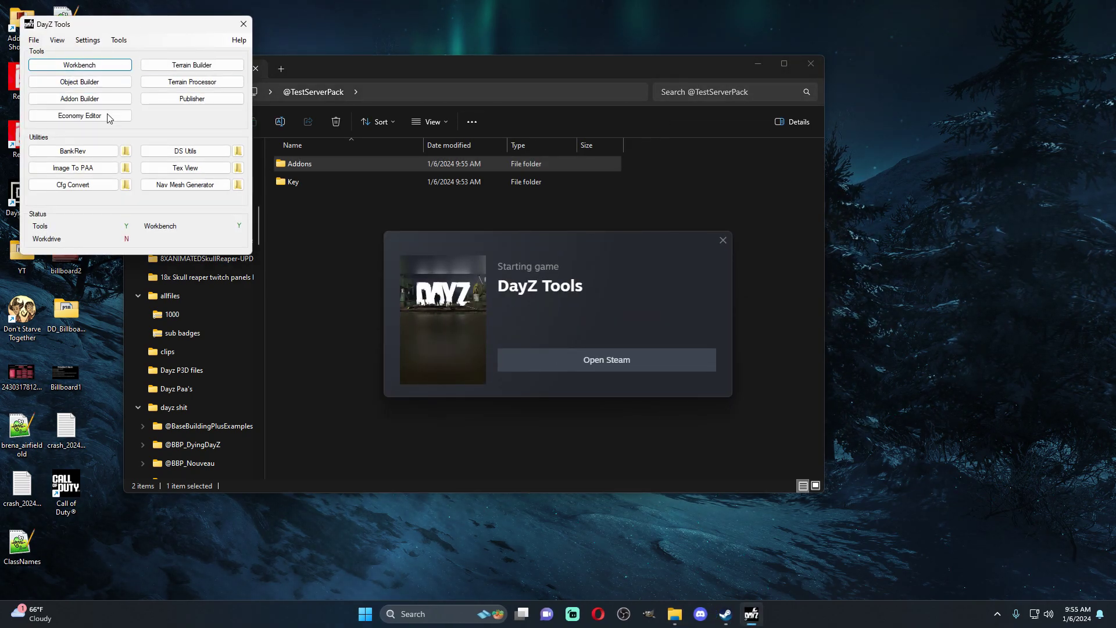
{"action": "left_click", "coordinate": [170, 151]}
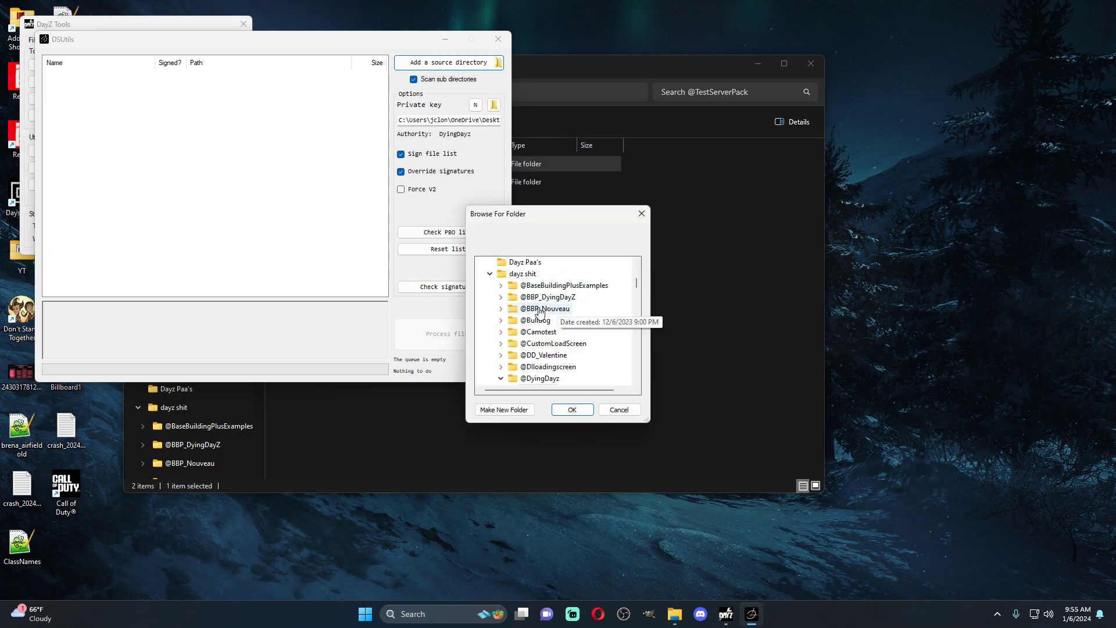
{"action": "left_click", "coordinate": [490, 274]}
{"action": "scroll", "coordinate": [551, 326], "scroll_direction": "up", "scroll_amount": 5}
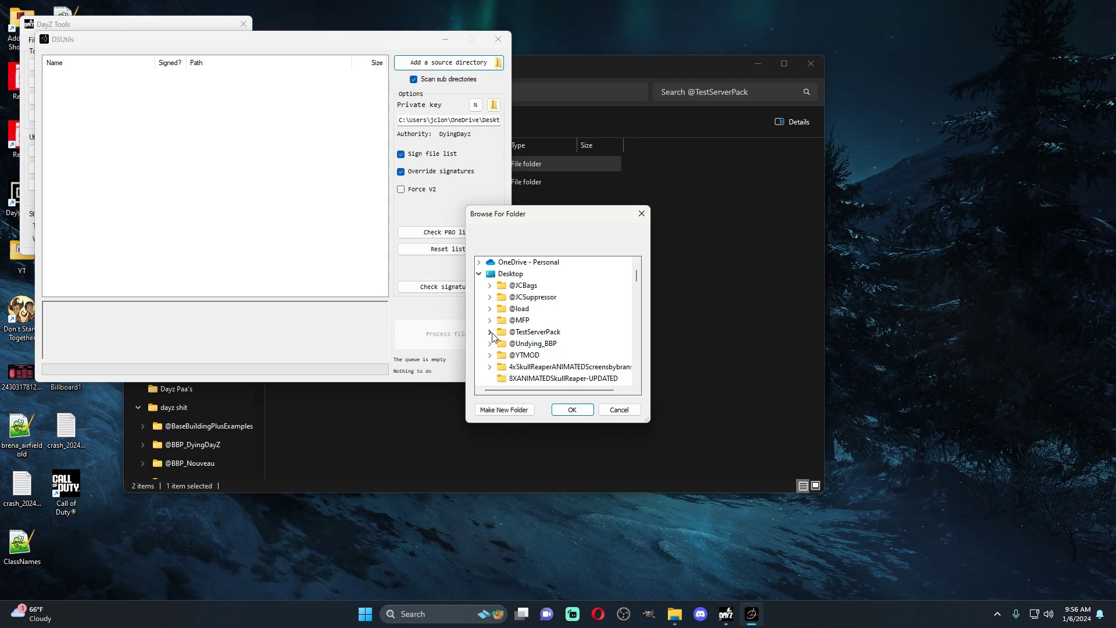
{"action": "left_click", "coordinate": [490, 332]}
{"action": "left_click", "coordinate": [529, 344]}
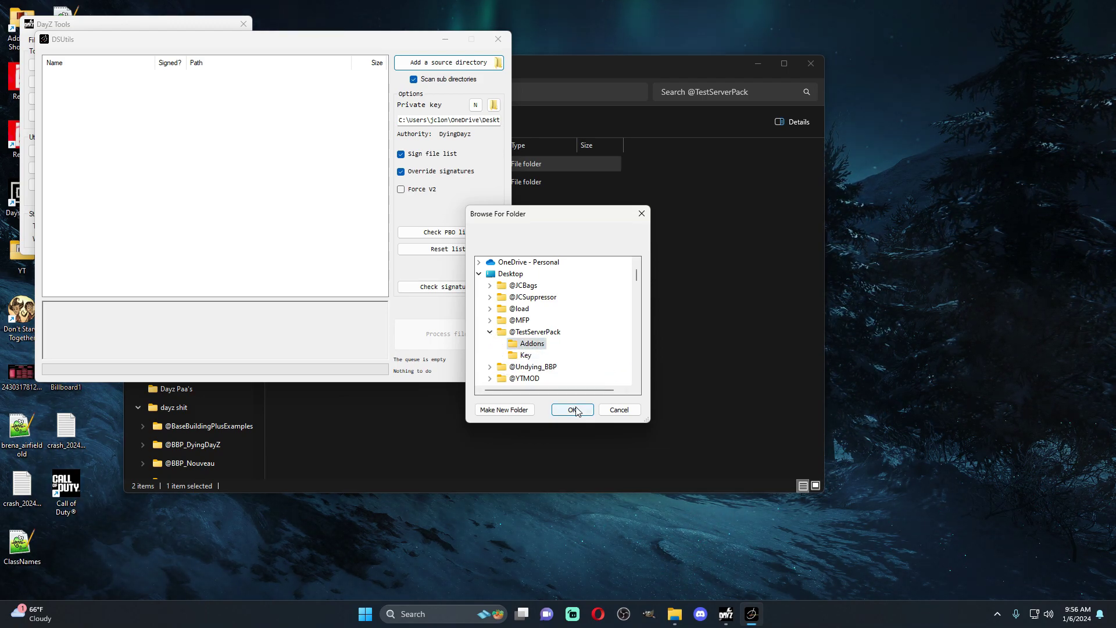
{"action": "left_click", "coordinate": [572, 410]}
{"action": "left_click_drag", "start_coordinate": [199, 44], "coordinate": [324, 65]}
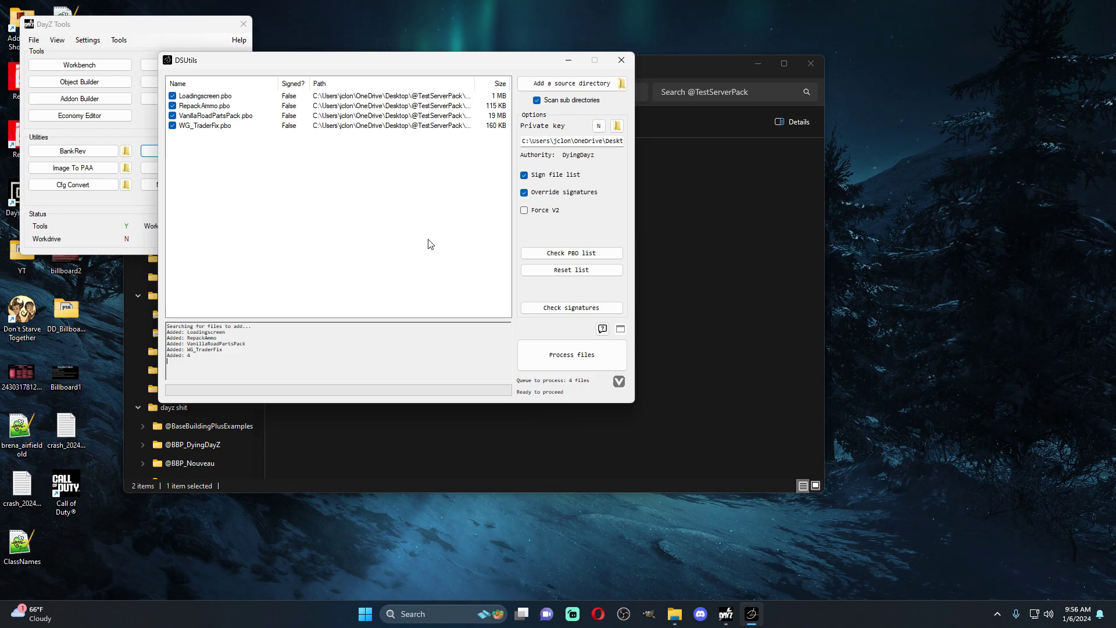
{"action": "left_click", "coordinate": [599, 127]}
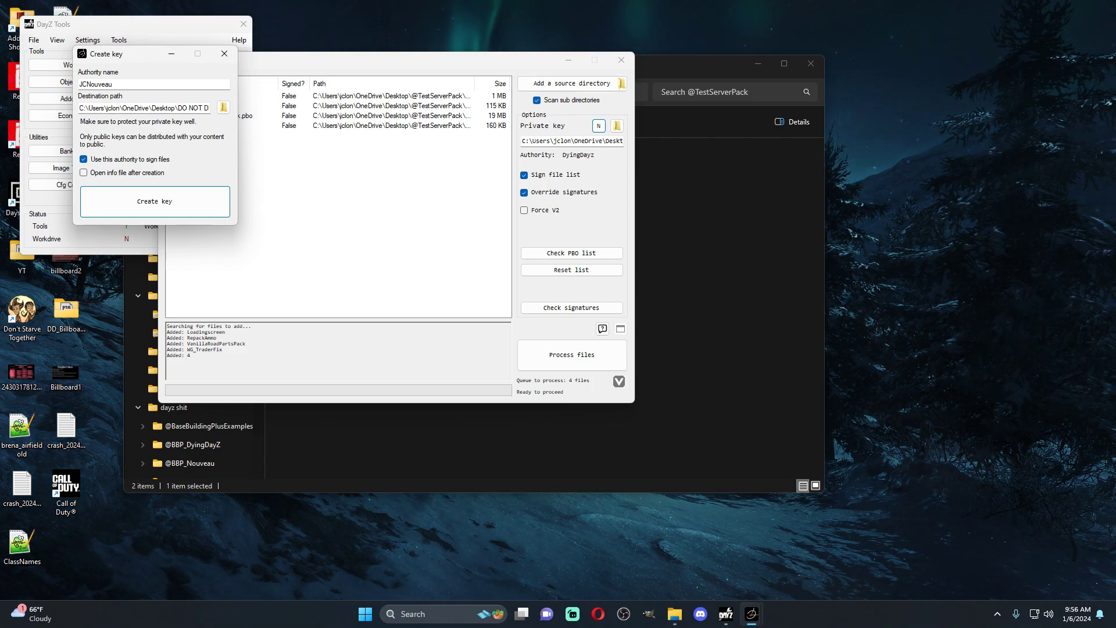
Create a private key with authority name TestServerPack and dismiss the key warning
{"action": "left_click", "coordinate": [384, 32]}
{"action": "left_click_drag", "start_coordinate": [385, 33], "coordinate": [872, 209]}
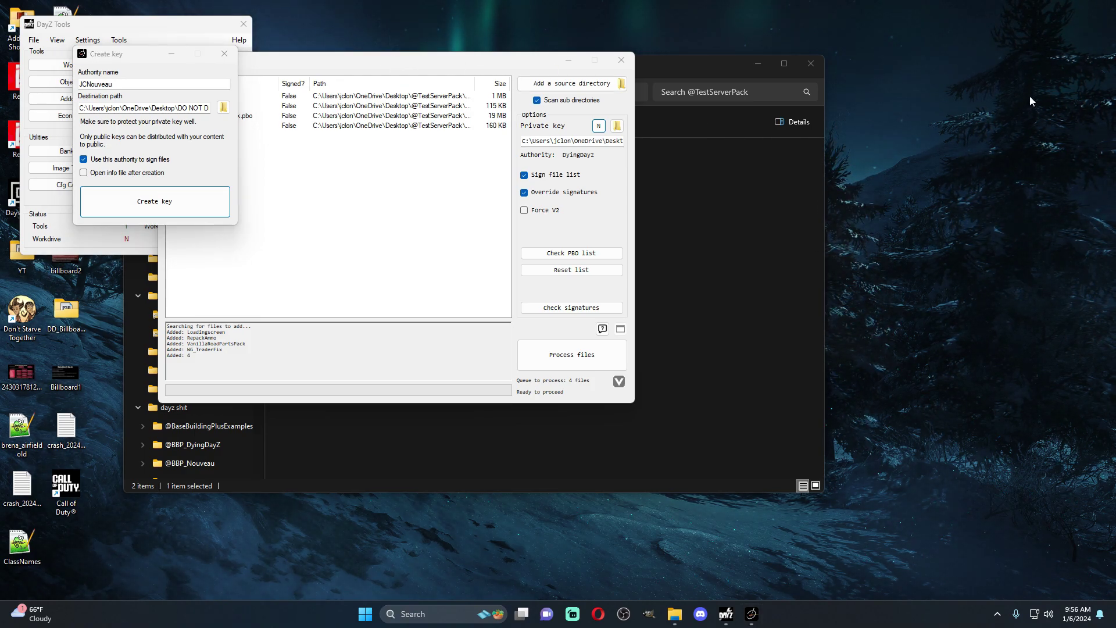
{"action": "double_click", "coordinate": [135, 86]}
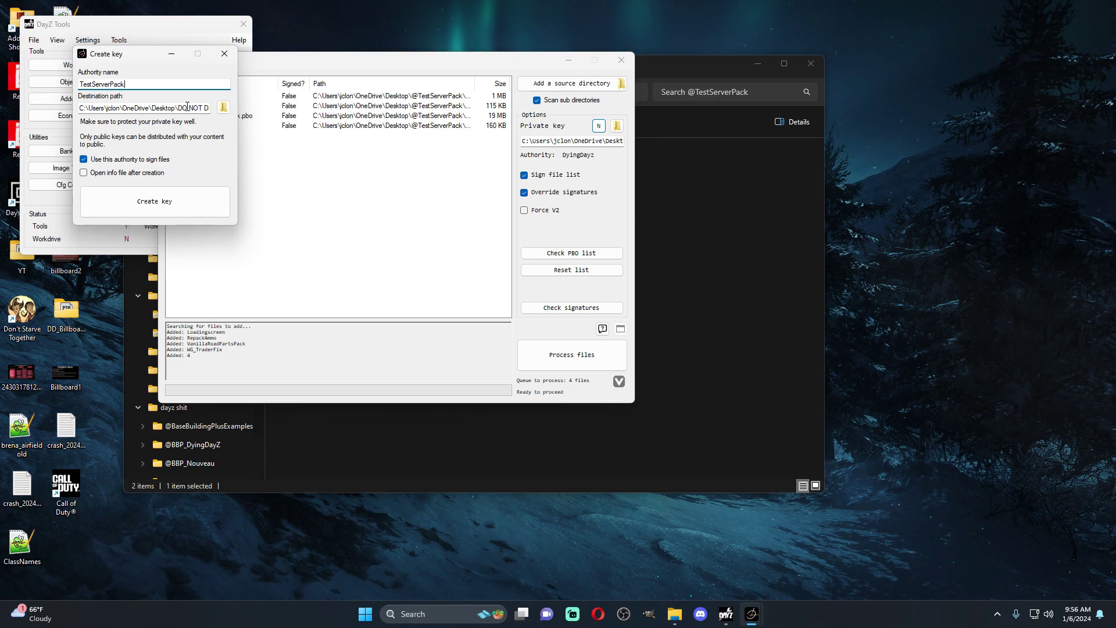
{"action": "left_click", "coordinate": [155, 201]}
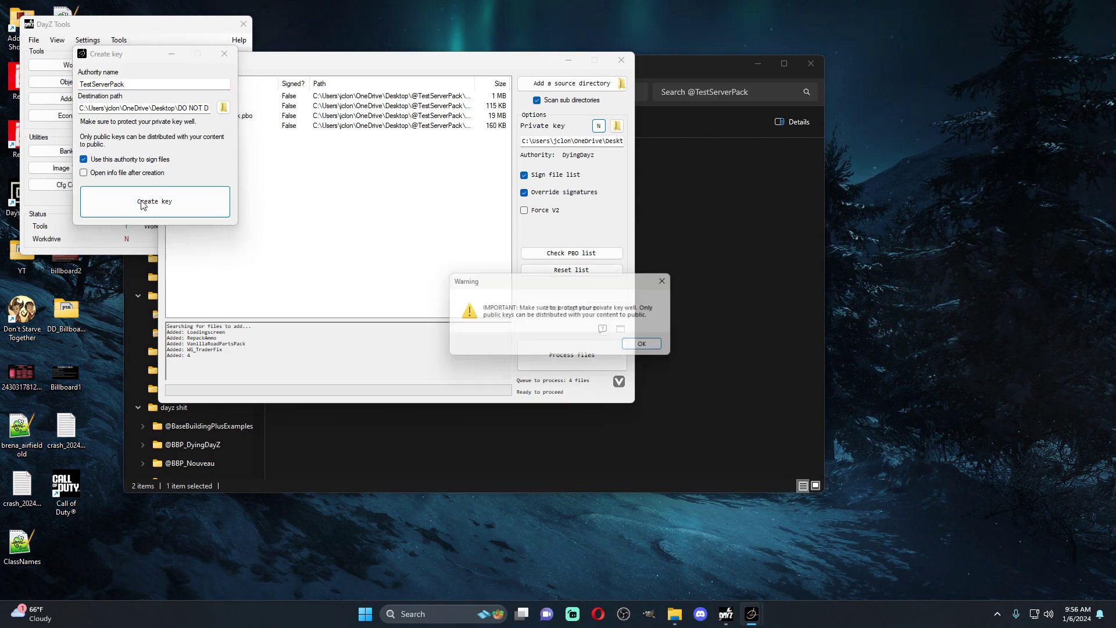
{"action": "left_click", "coordinate": [639, 351]}
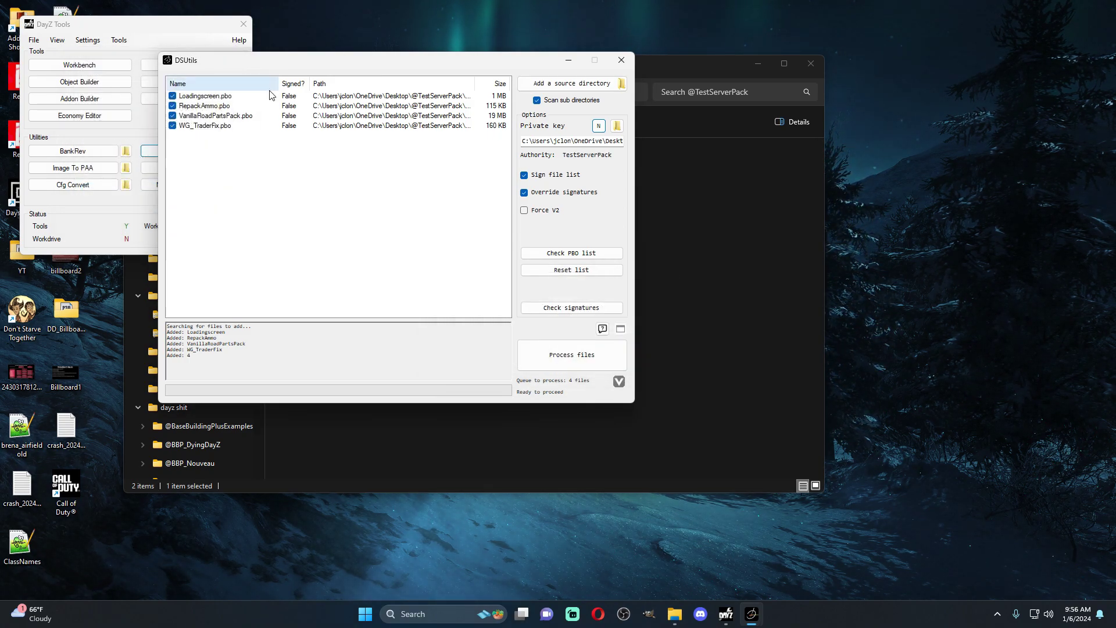
Sign the four PBOs with TestServerPack.biprivatekey, then close DayZ Tools and DSUtils
{"action": "left_click", "coordinate": [616, 126]}
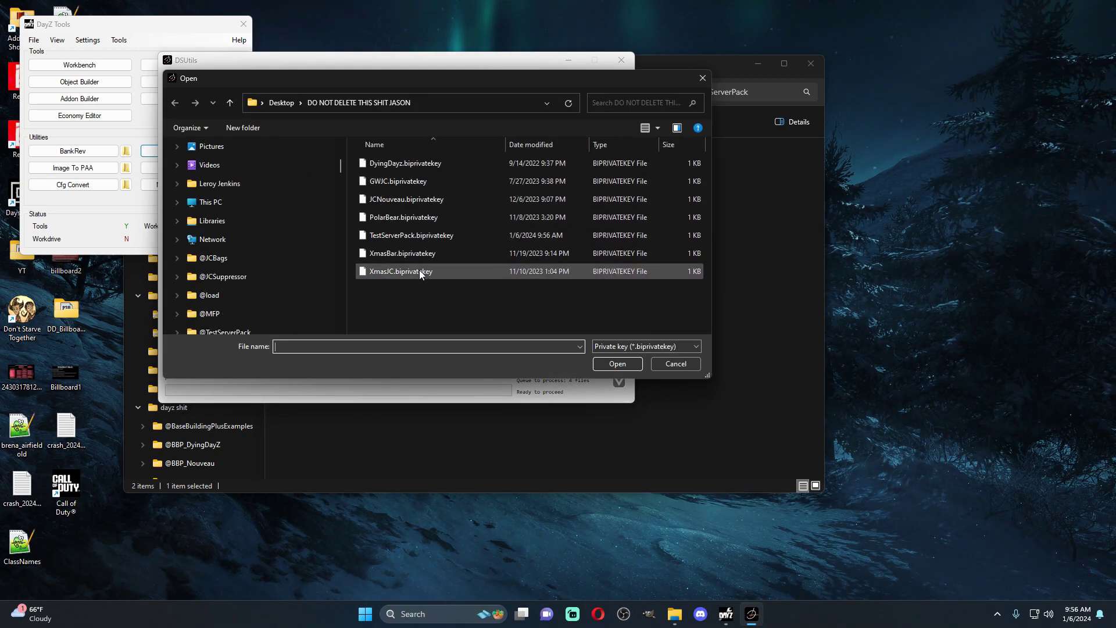
{"action": "left_click", "coordinate": [400, 236]}
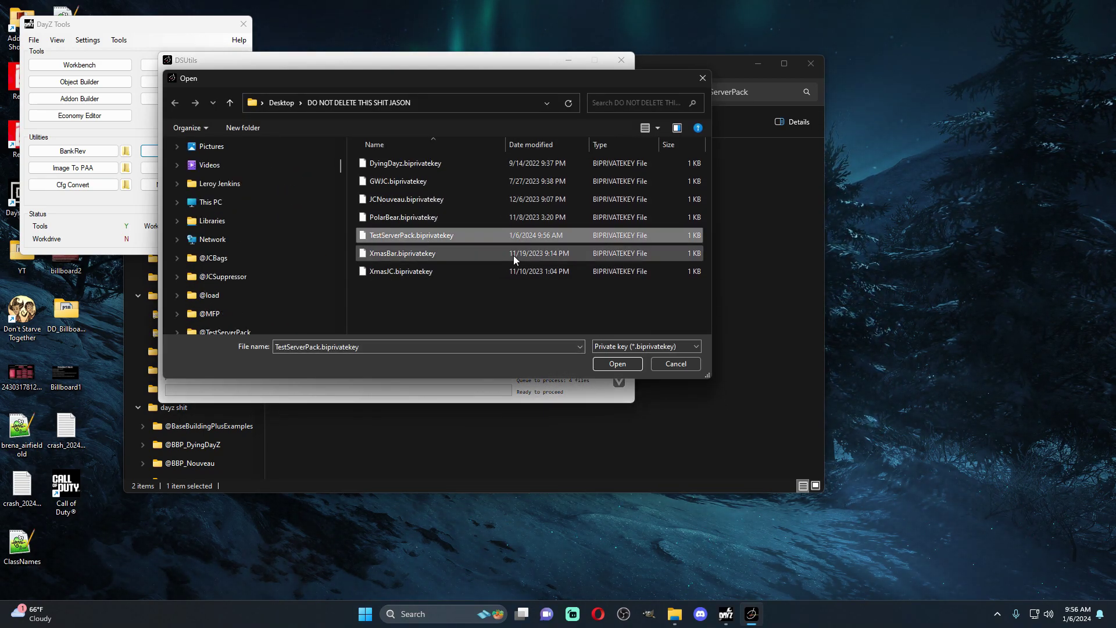
{"action": "left_click", "coordinate": [618, 365]}
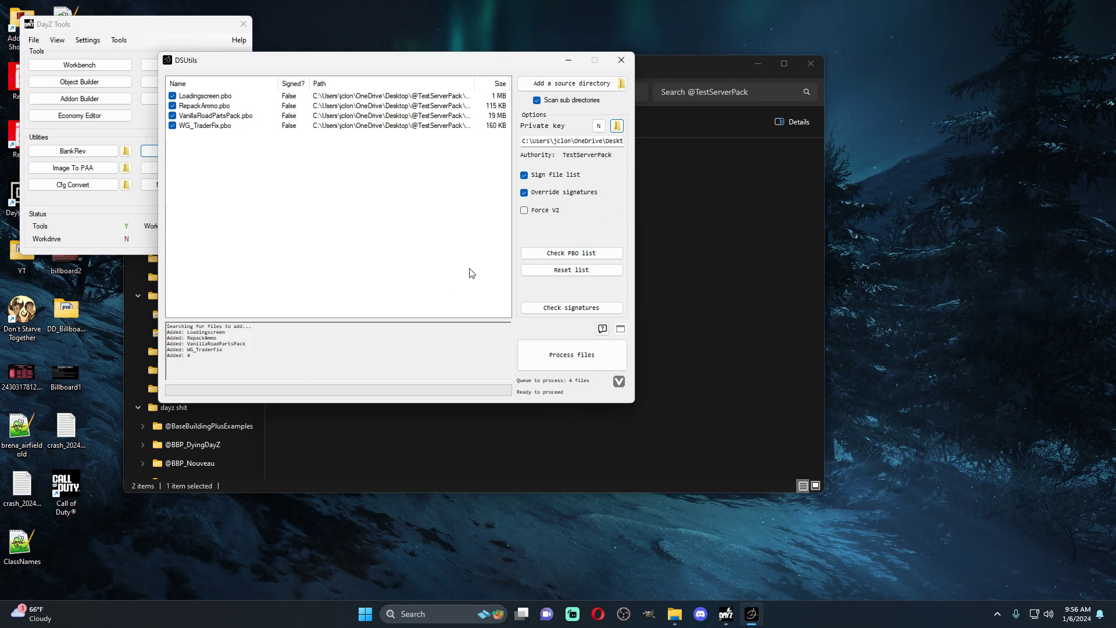
{"action": "left_click", "coordinate": [576, 360]}
{"action": "left_click", "coordinate": [603, 350]}
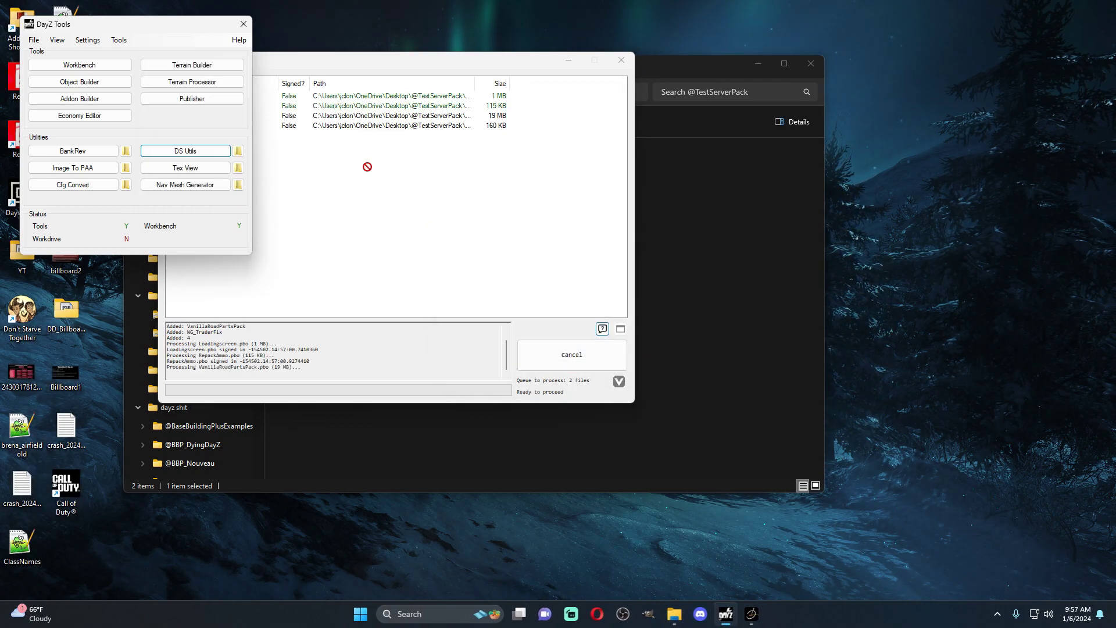
{"action": "left_click", "coordinate": [243, 24]}
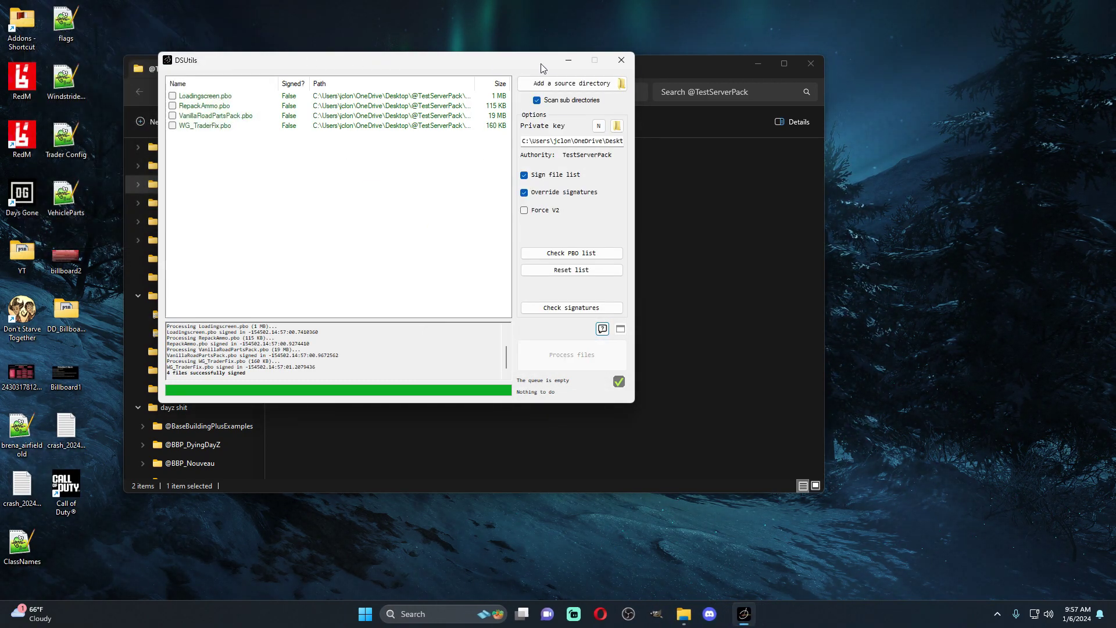
{"action": "left_click", "coordinate": [621, 60]}
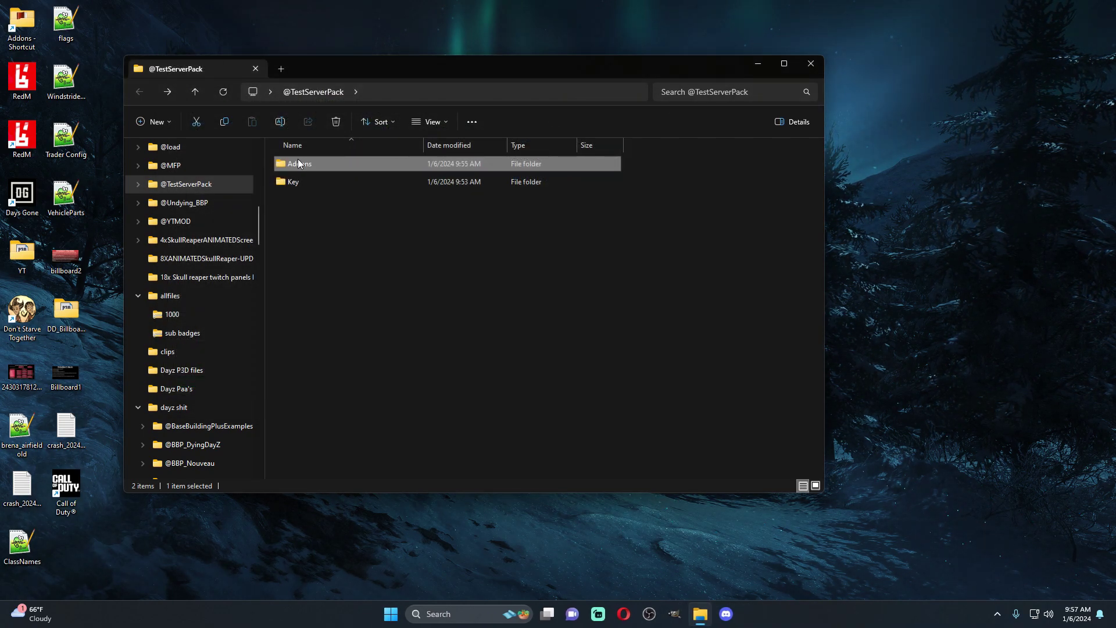
{"action": "double_click", "coordinate": [298, 162]}
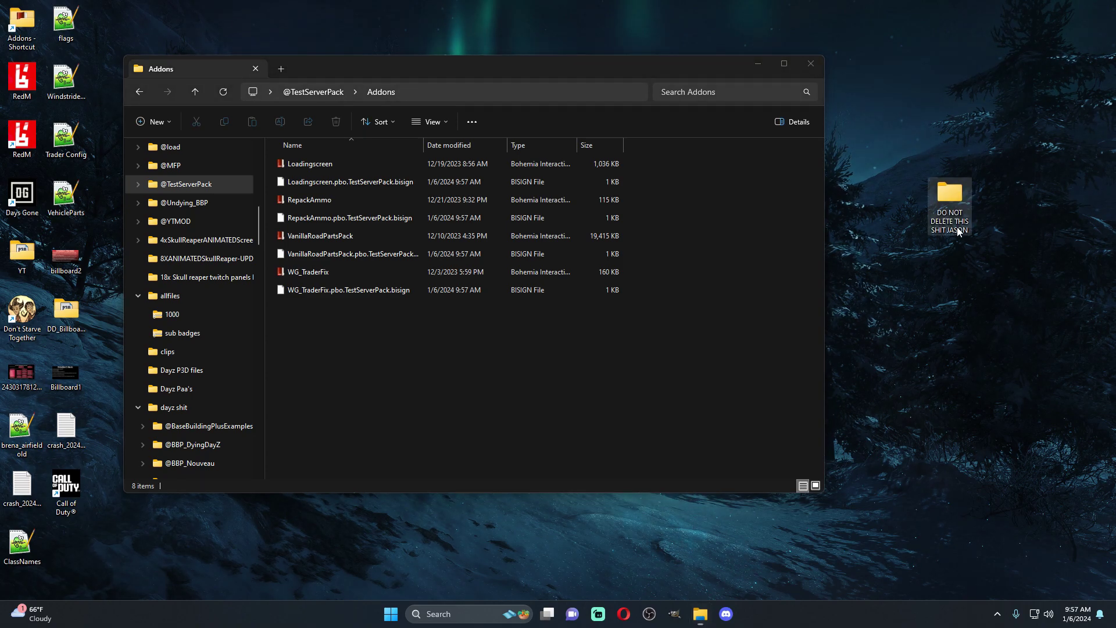
{"action": "double_click", "coordinate": [950, 200]}
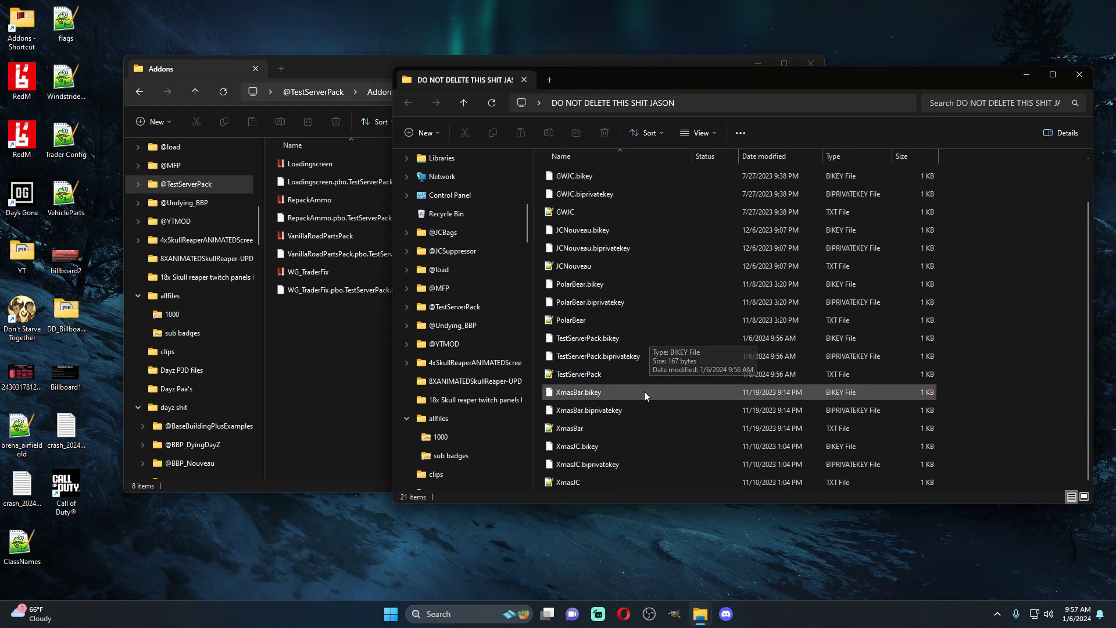
{"action": "scroll", "coordinate": [640, 378], "scroll_direction": "down", "scroll_amount": 2}
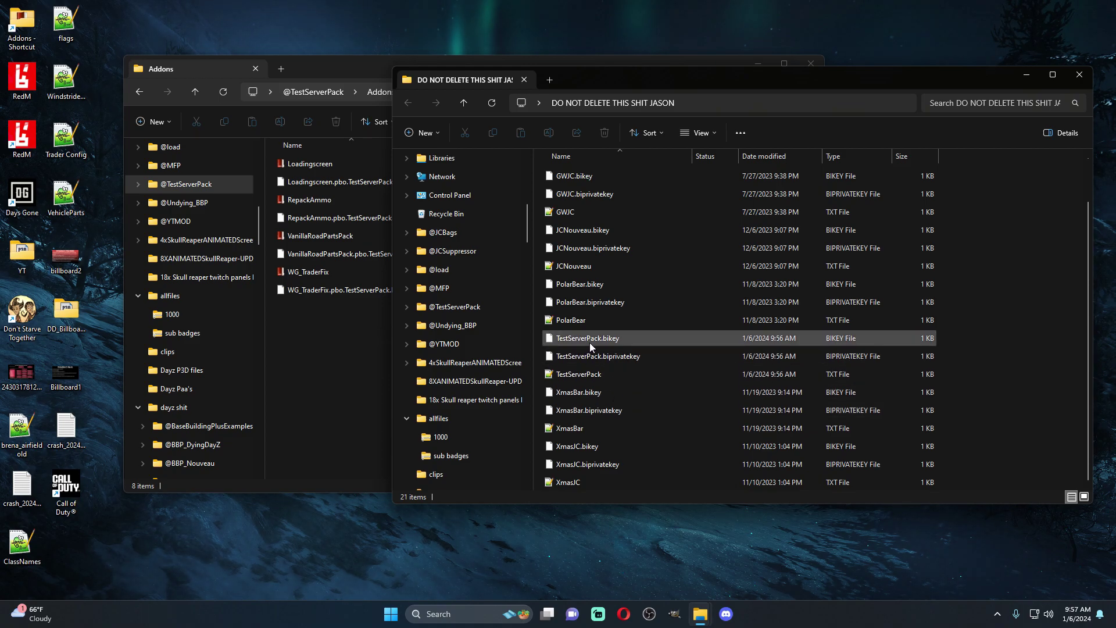
{"action": "left_click", "coordinate": [177, 88]}
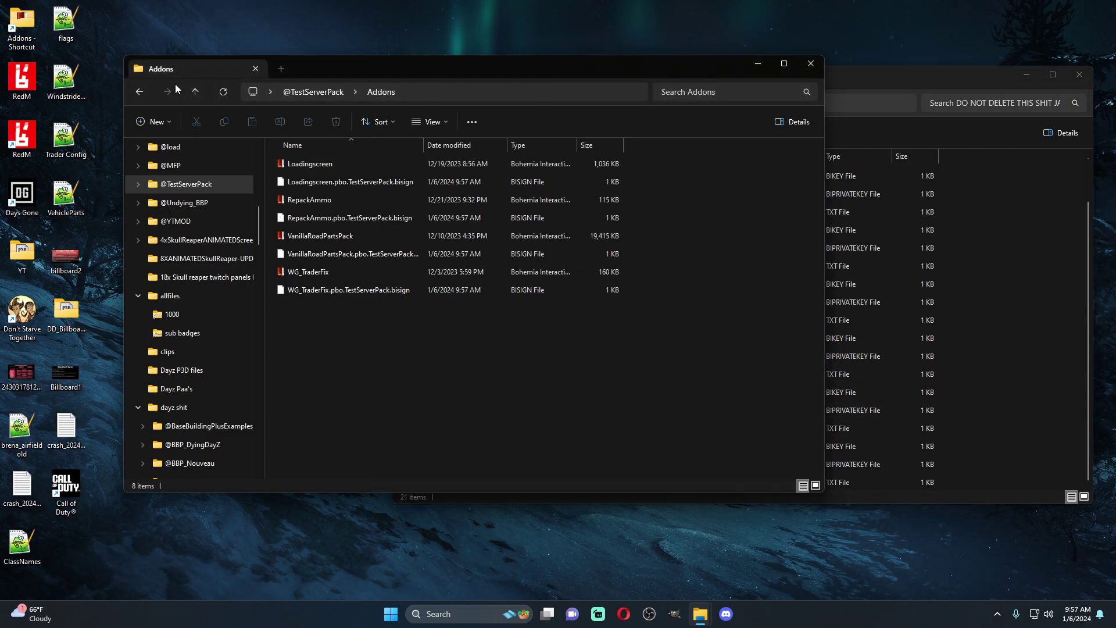
{"action": "left_click", "coordinate": [136, 93]}
{"action": "double_click", "coordinate": [307, 183]}
{"action": "left_click", "coordinate": [922, 75]}
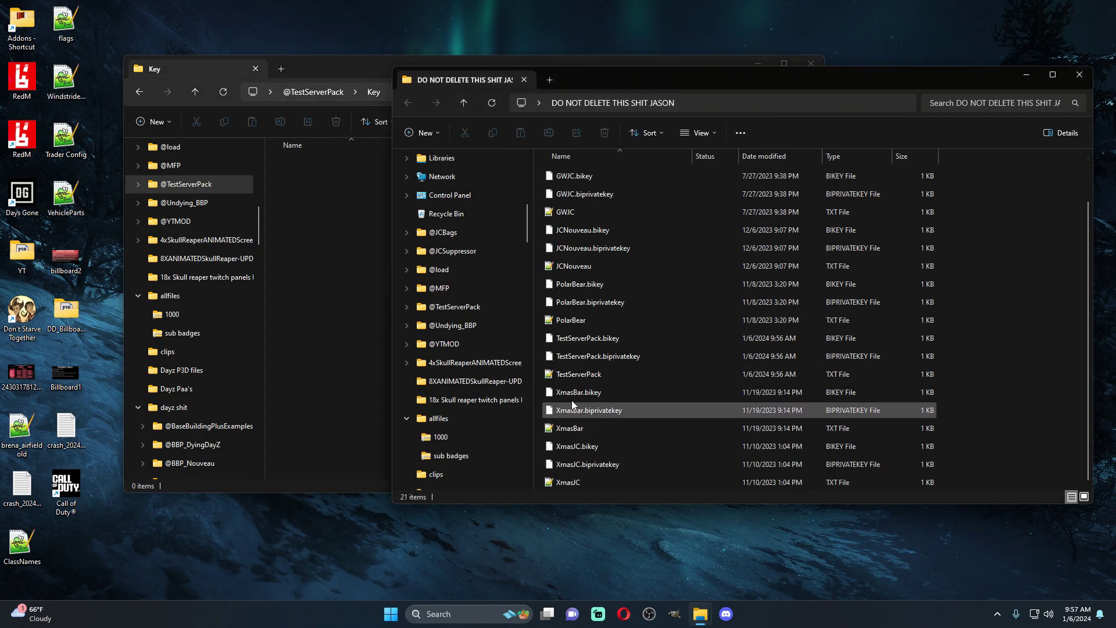
{"action": "right_click_drag", "start_coordinate": [580, 341], "coordinate": [354, 251]}
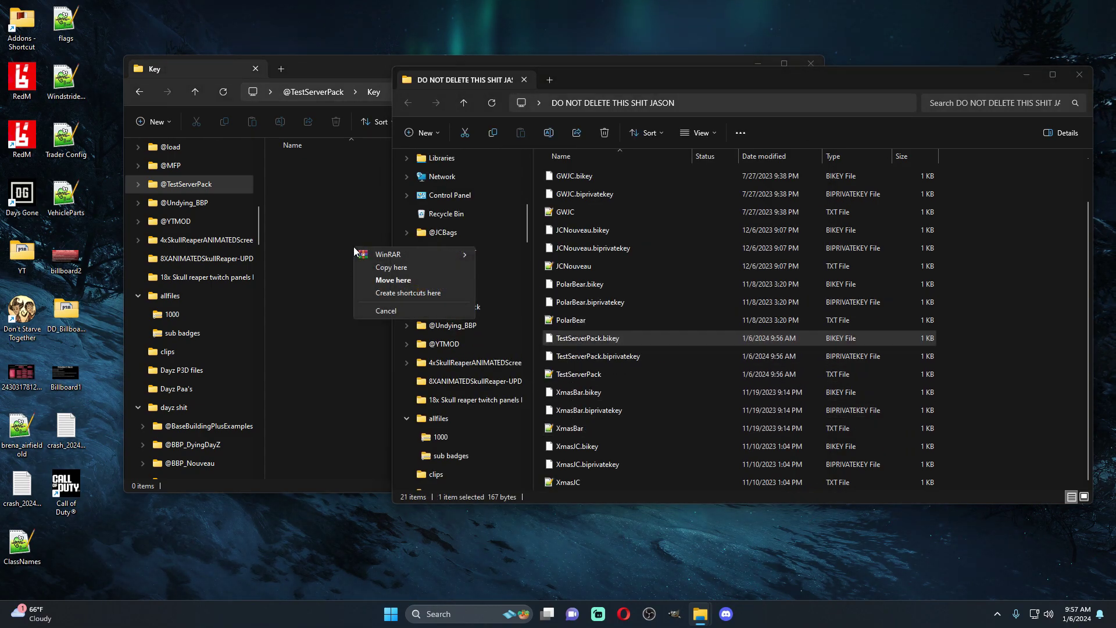
{"action": "left_click", "coordinate": [385, 267]}
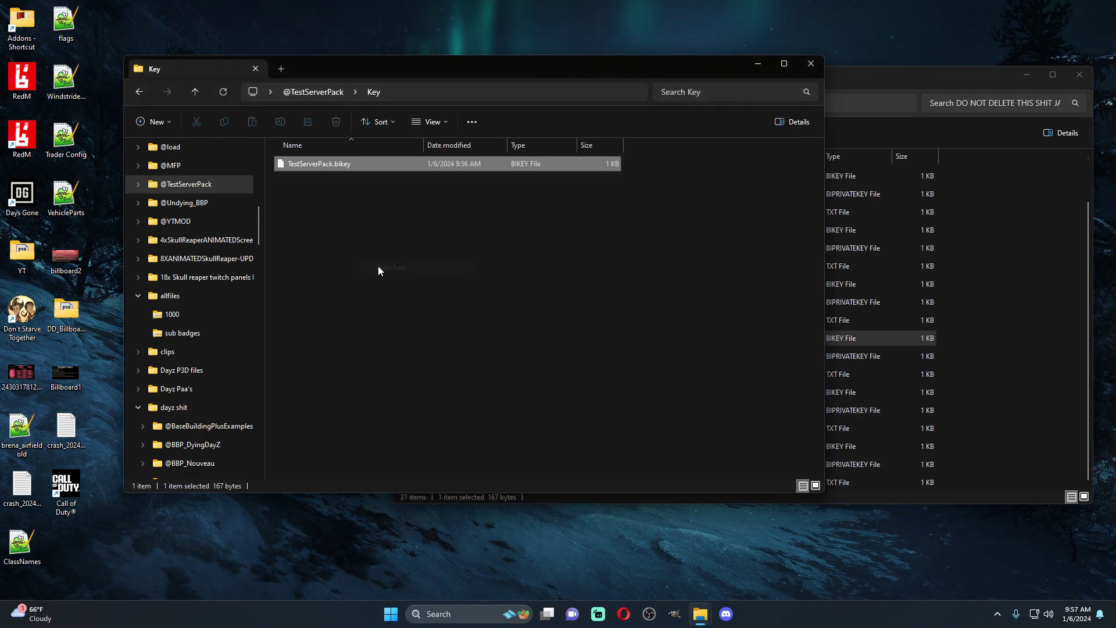
{"action": "left_click", "coordinate": [915, 84]}
{"action": "left_click", "coordinate": [326, 72]}
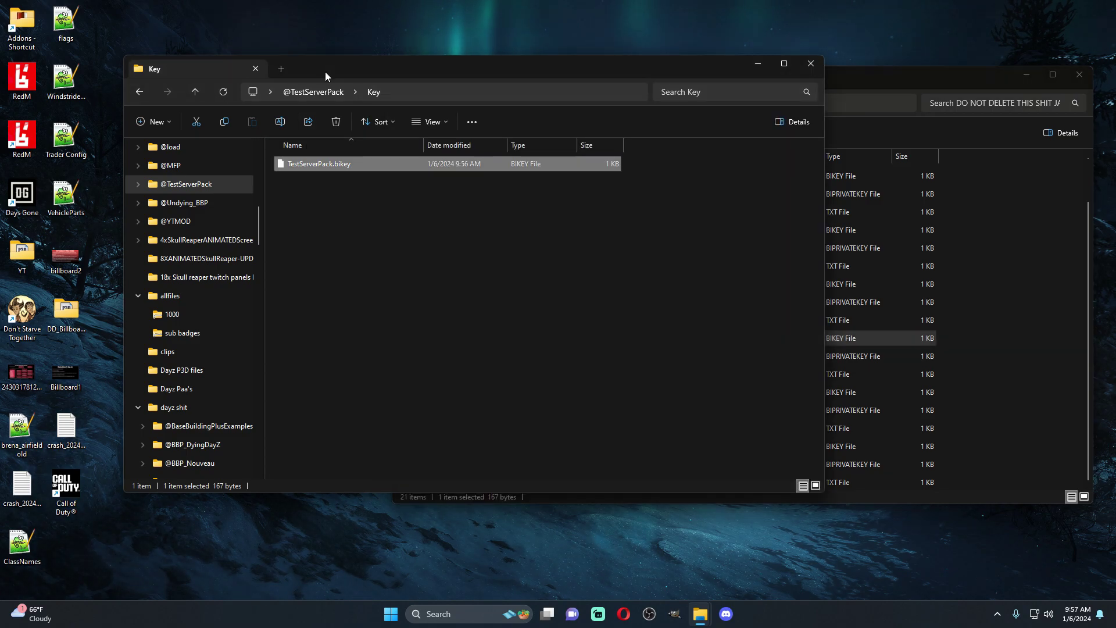
{"action": "left_click", "coordinate": [140, 90]}
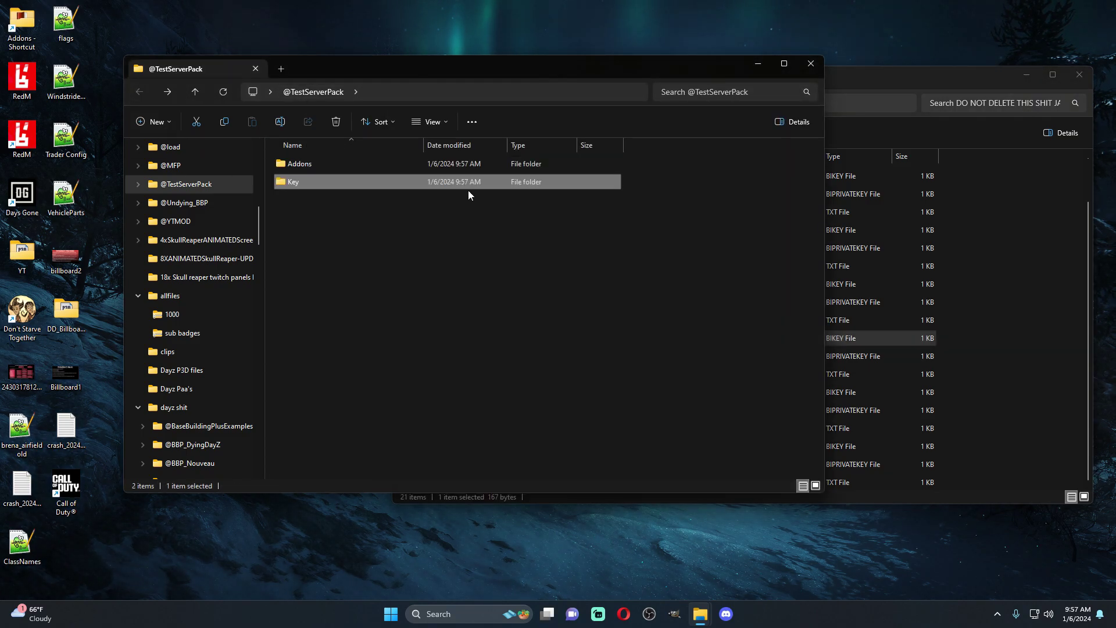
{"action": "left_click", "coordinate": [945, 81]}
{"action": "left_click", "coordinate": [1079, 75]}
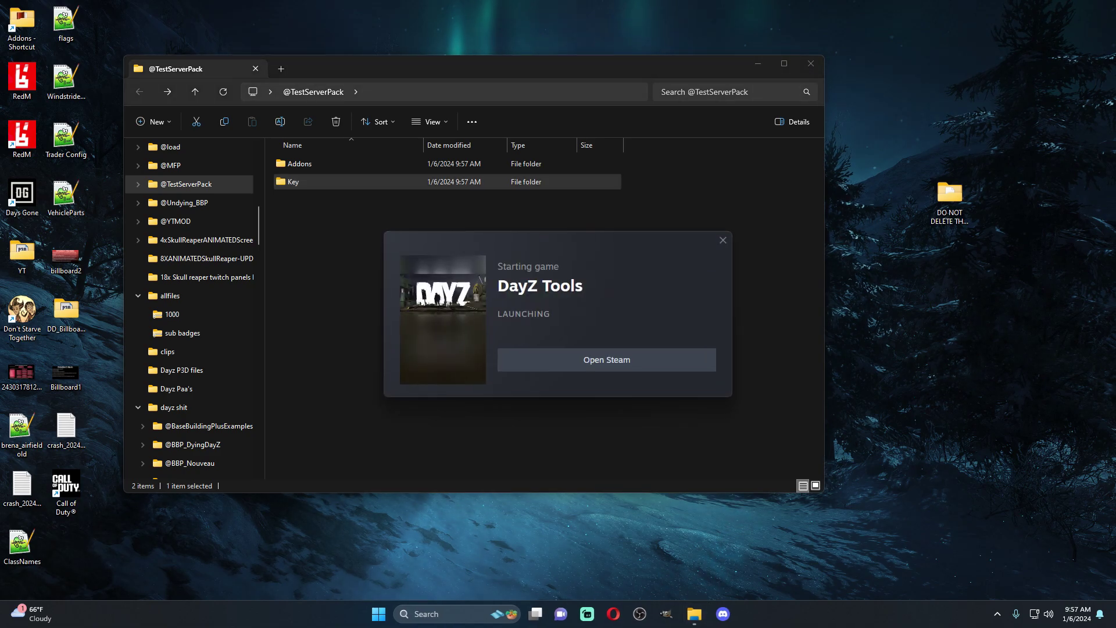
In DayZ Publisher, enter the mod name 'this is a test server pack' and a description
{"action": "left_click", "coordinate": [237, 144]}
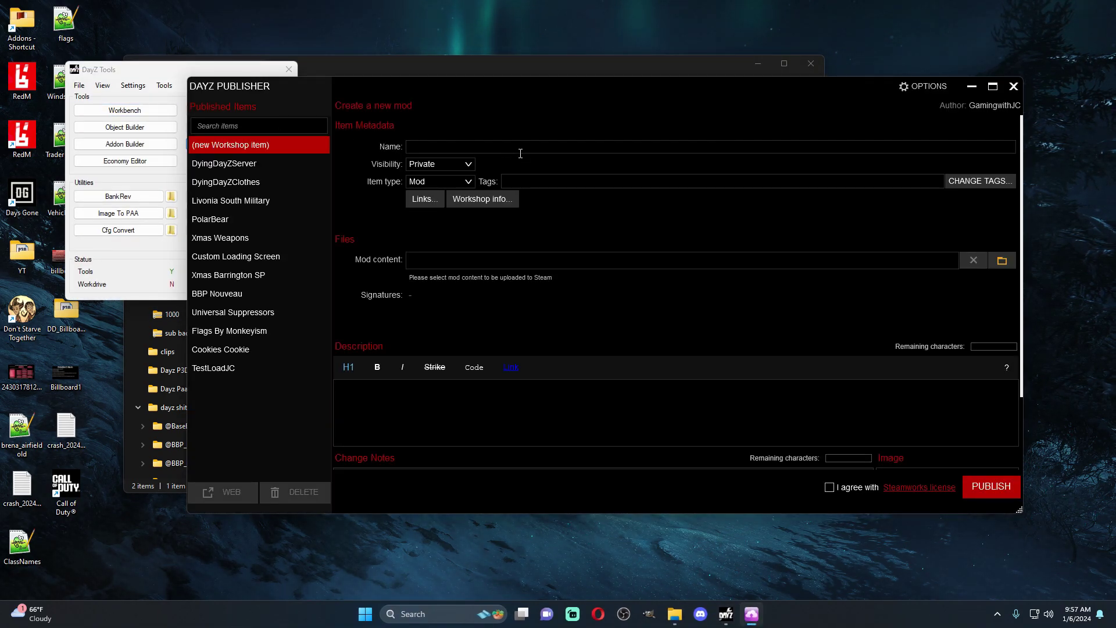
{"action": "left_click", "coordinate": [485, 148]}
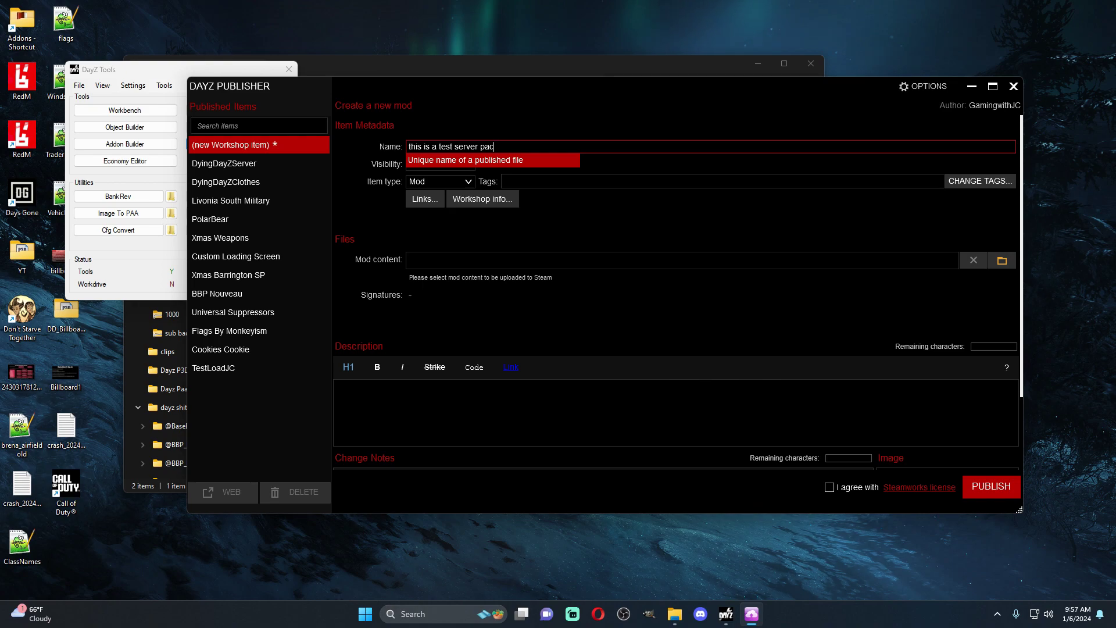
{"action": "left_click", "coordinate": [455, 426]}
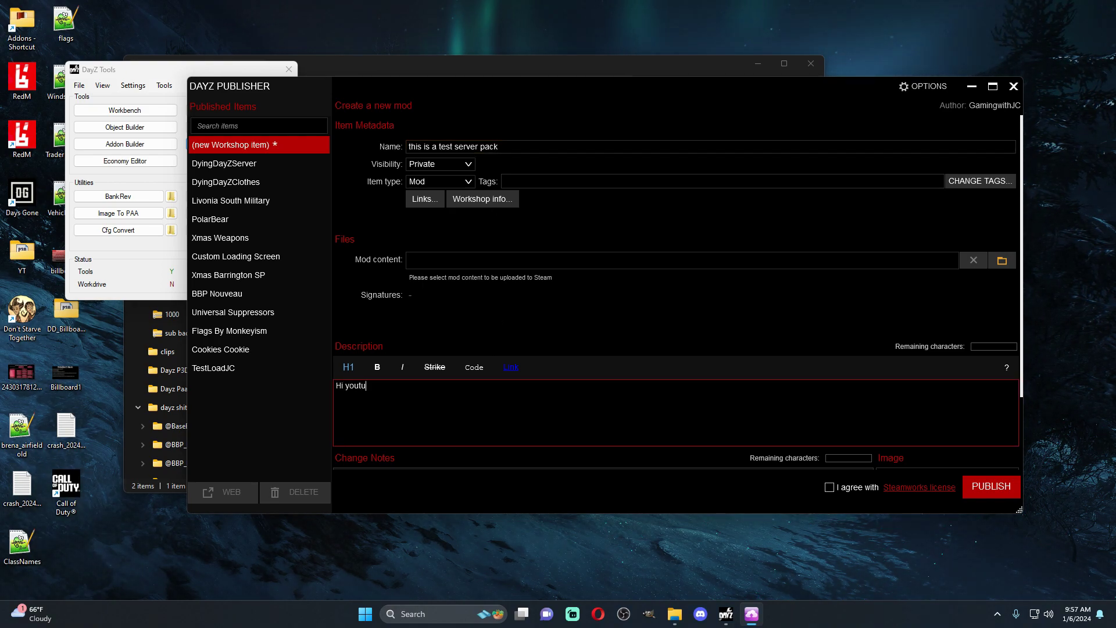
{"action": "left_click", "coordinate": [1011, 265]}
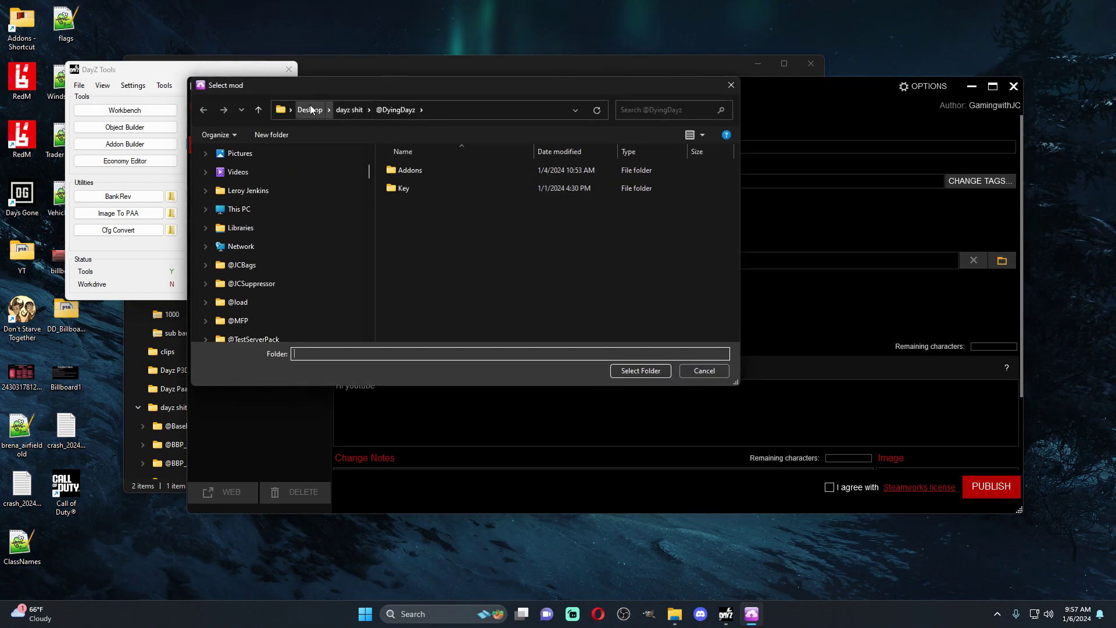
{"action": "left_click", "coordinate": [311, 110]}
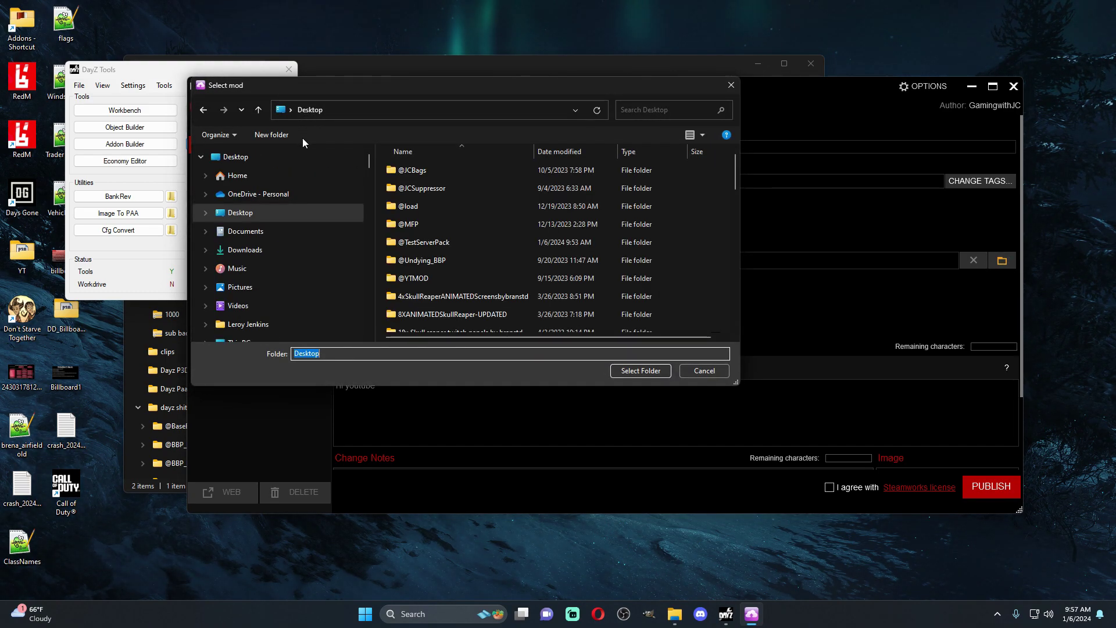
{"action": "left_click", "coordinate": [421, 242]}
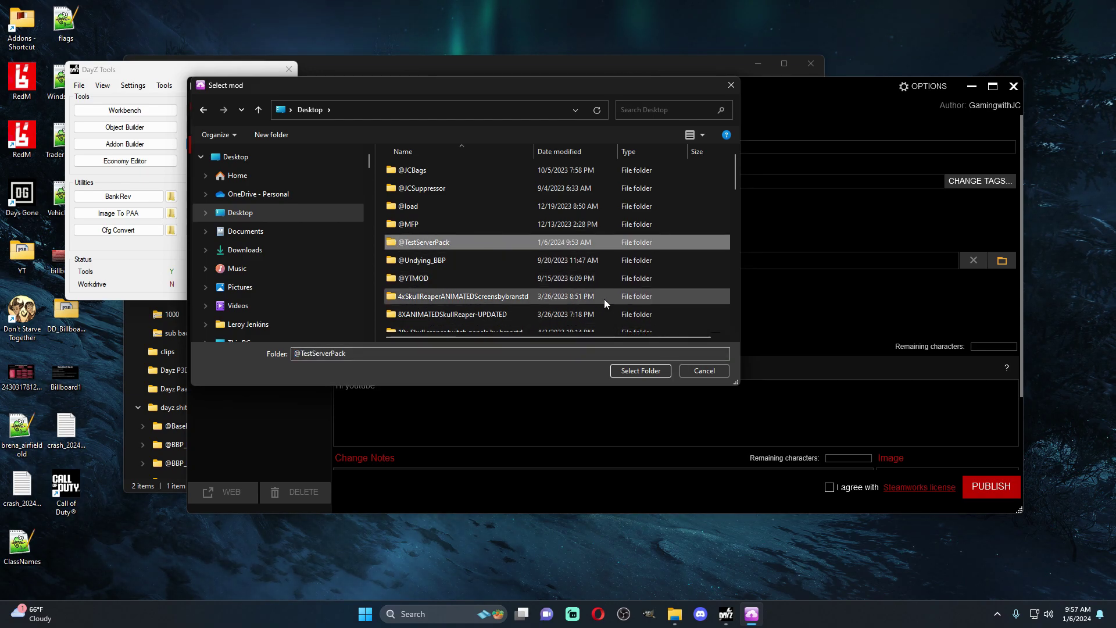
{"action": "left_click", "coordinate": [641, 371]}
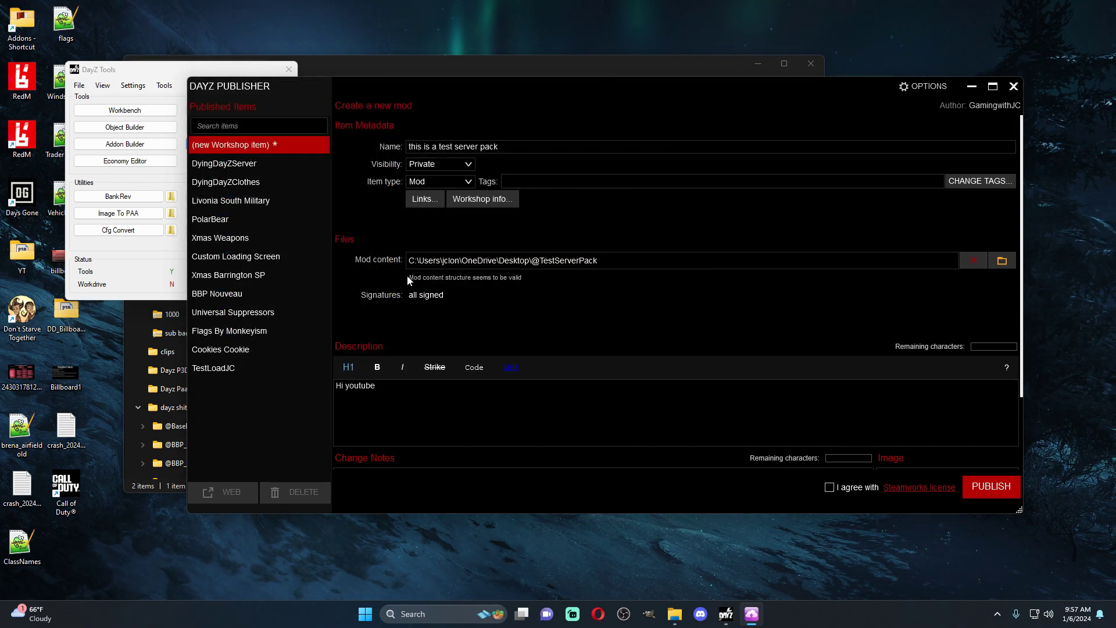
Accept the Steamworks license, publish the private mod, and view its Workshop page
{"action": "scroll", "coordinate": [568, 290], "scroll_direction": "down", "scroll_amount": 3}
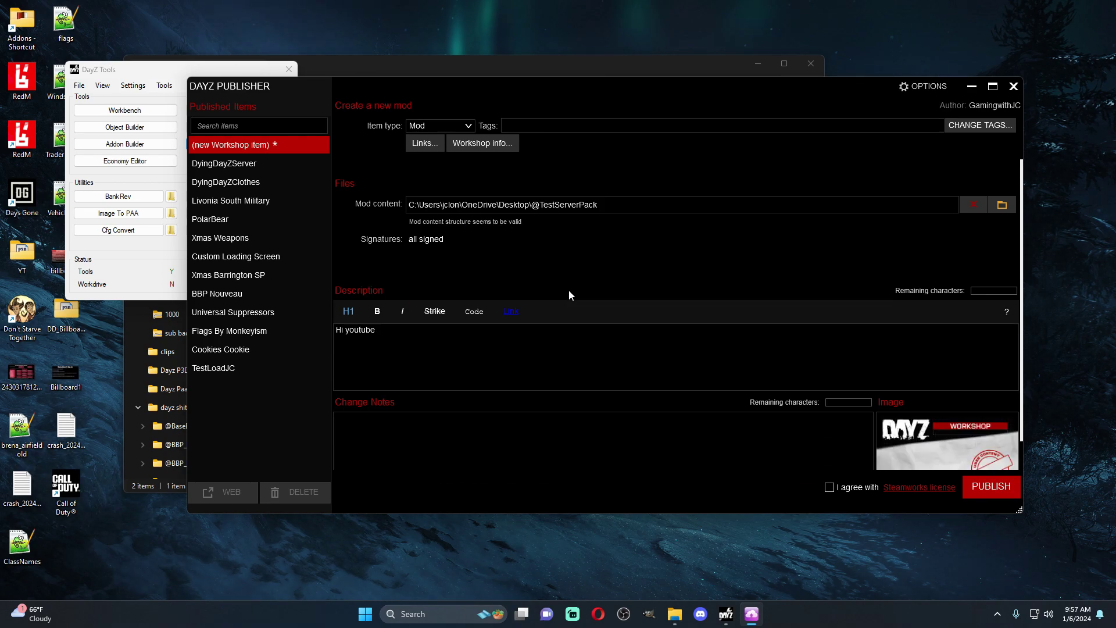
{"action": "left_click", "coordinate": [831, 487]}
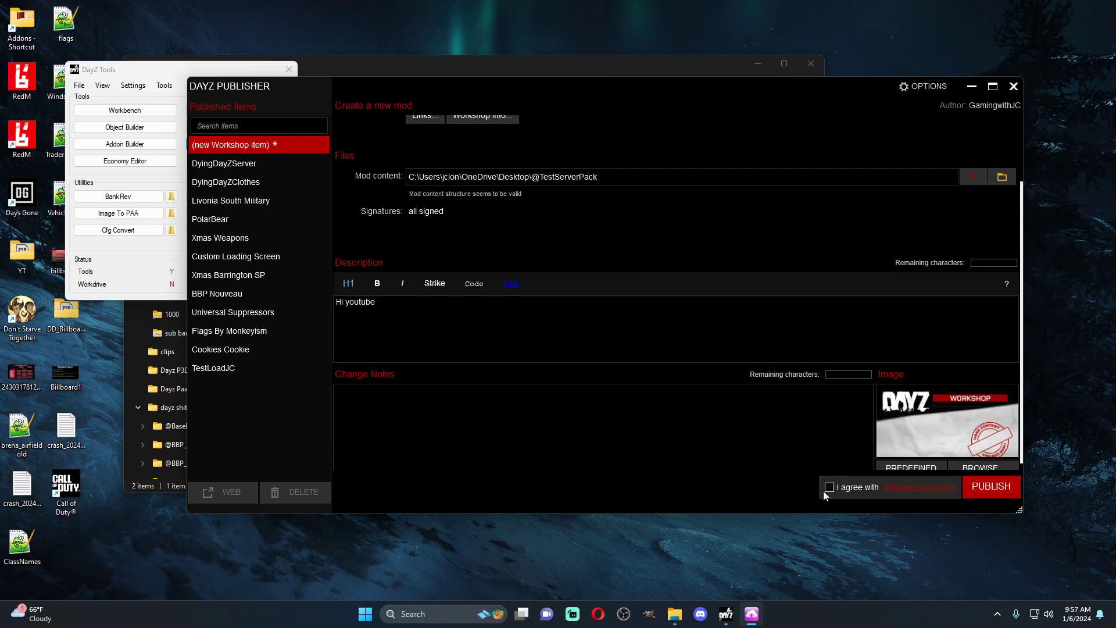
{"action": "left_click", "coordinate": [990, 488]}
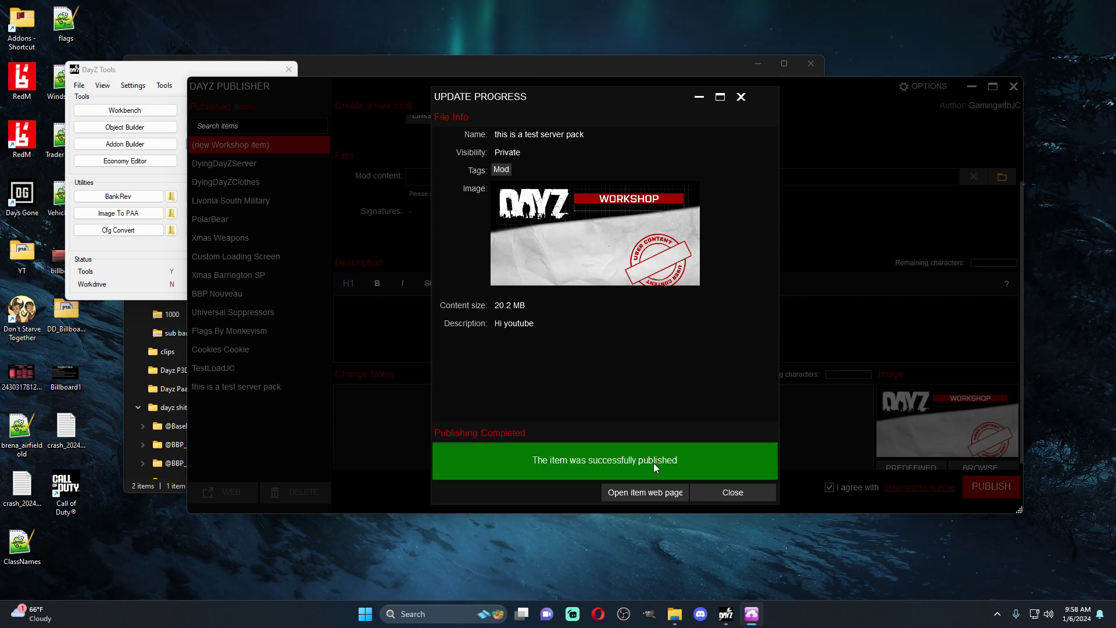
{"action": "left_click", "coordinate": [633, 488]}
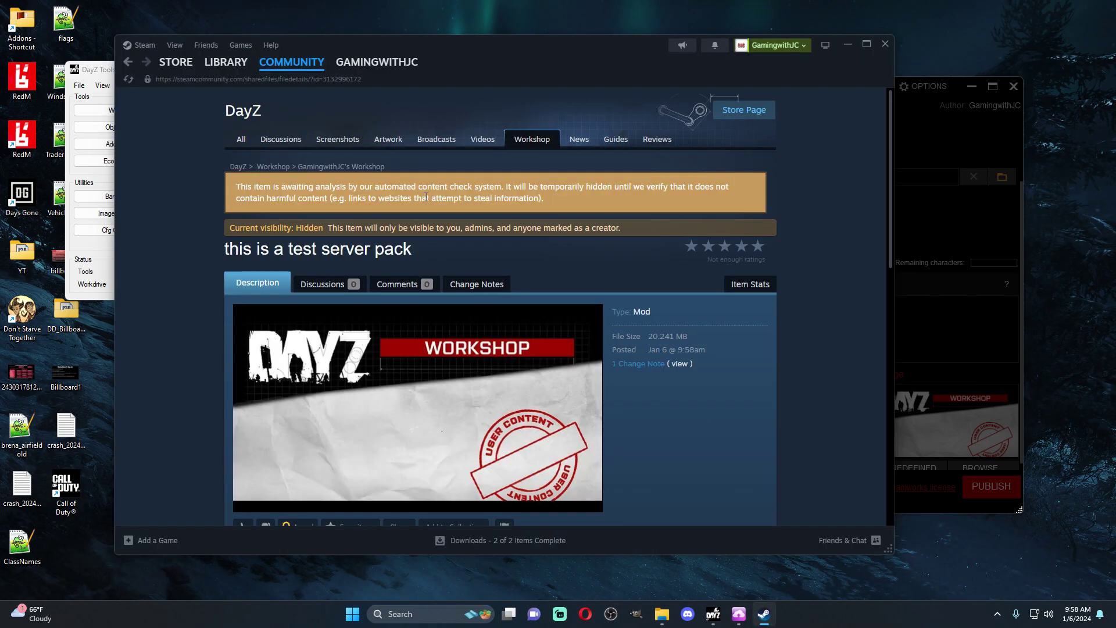
Look over the new Workshop item page, then close Steam to return to the publisher
{"action": "scroll", "coordinate": [407, 261], "scroll_direction": "down", "scroll_amount": 3}
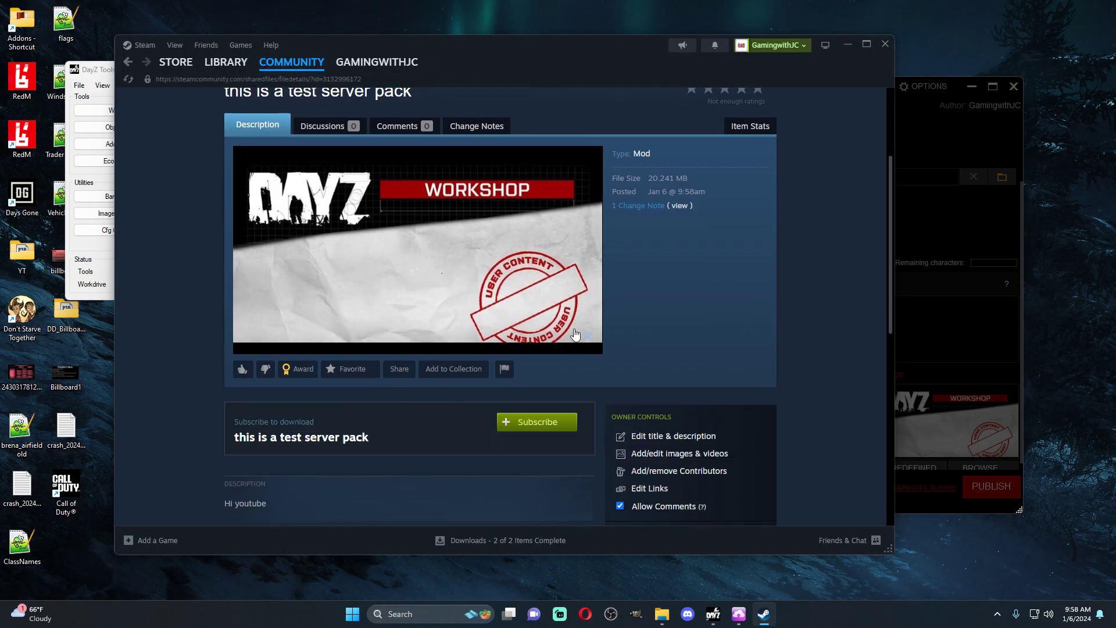
{"action": "scroll", "coordinate": [325, 168], "scroll_direction": "up", "scroll_amount": 1}
{"action": "scroll", "coordinate": [273, 173], "scroll_direction": "down", "scroll_amount": 2}
{"action": "scroll", "coordinate": [222, 190], "scroll_direction": "up", "scroll_amount": 4}
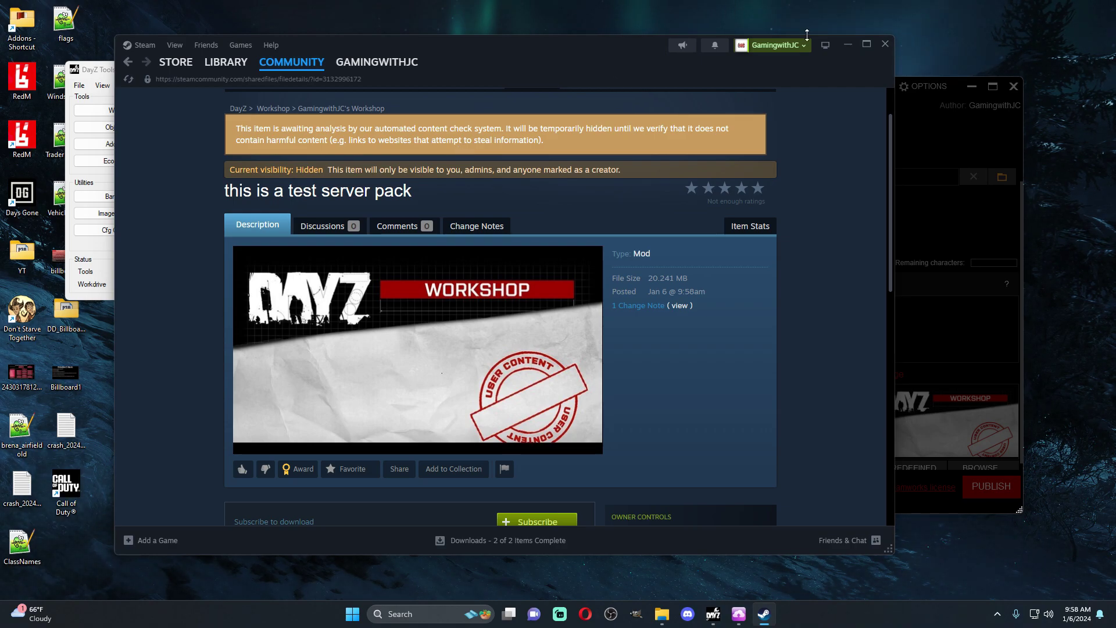
{"action": "left_click", "coordinate": [884, 44]}
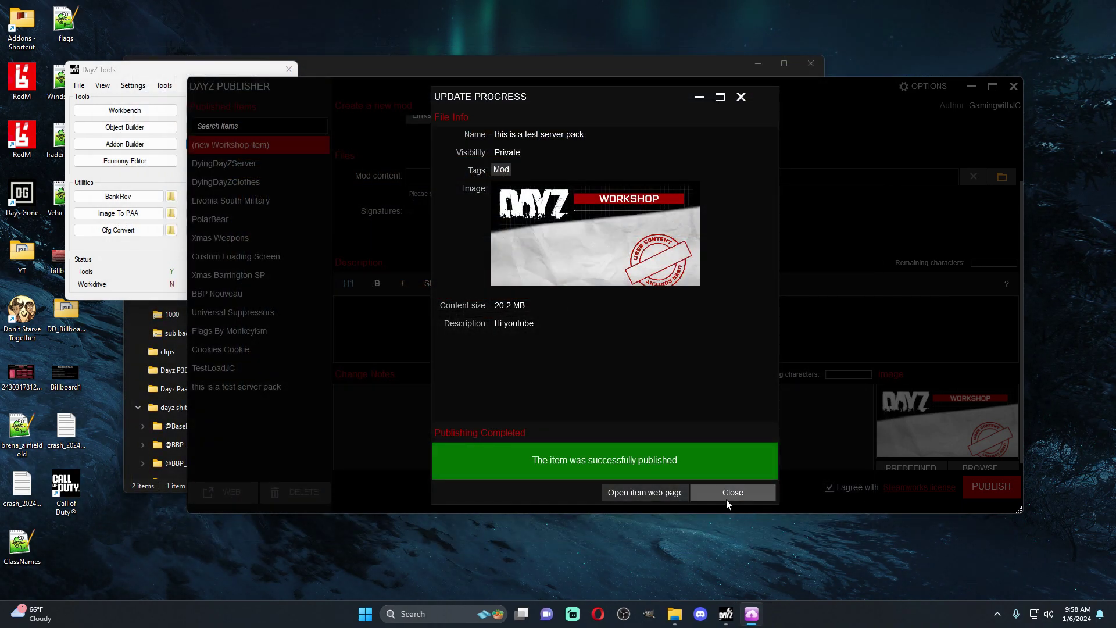
{"action": "left_click", "coordinate": [727, 494]}
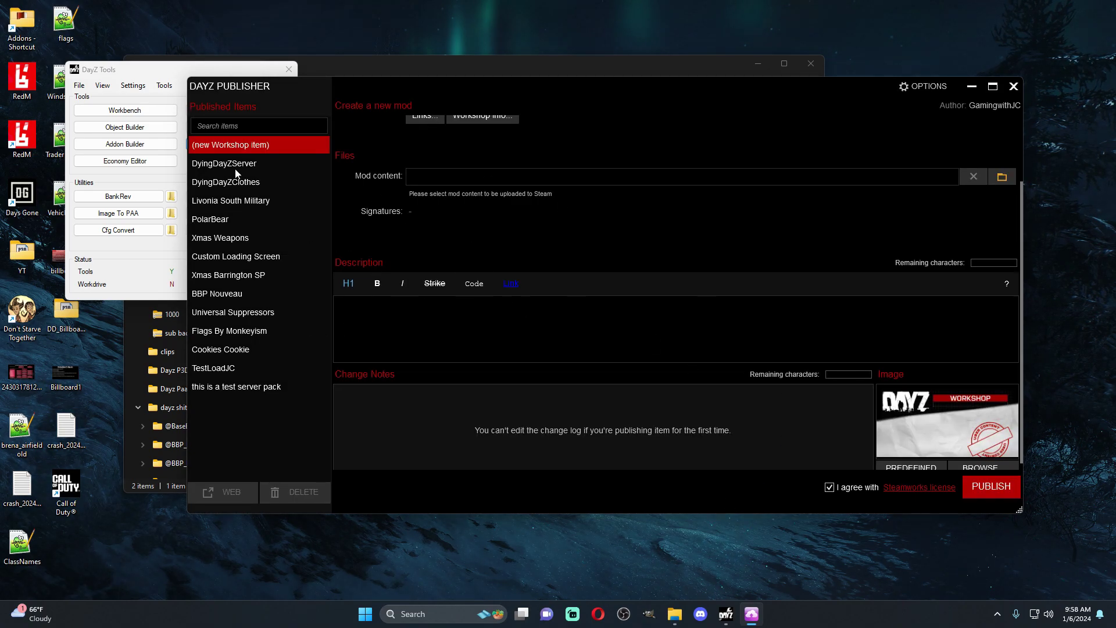
{"action": "left_click", "coordinate": [235, 386]}
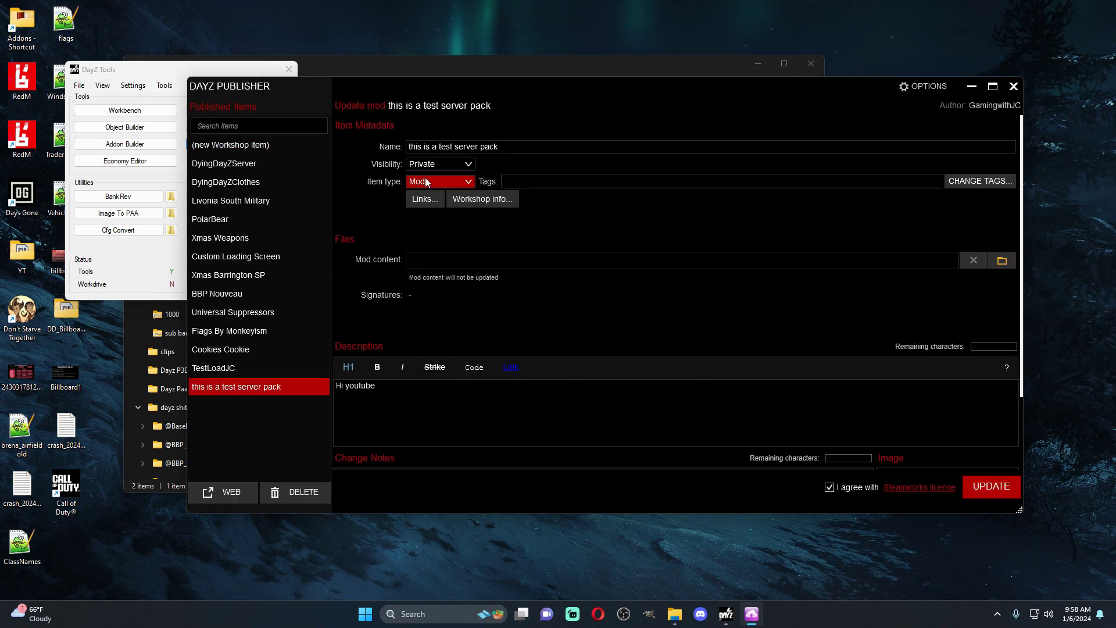
{"action": "left_click", "coordinate": [1001, 261]}
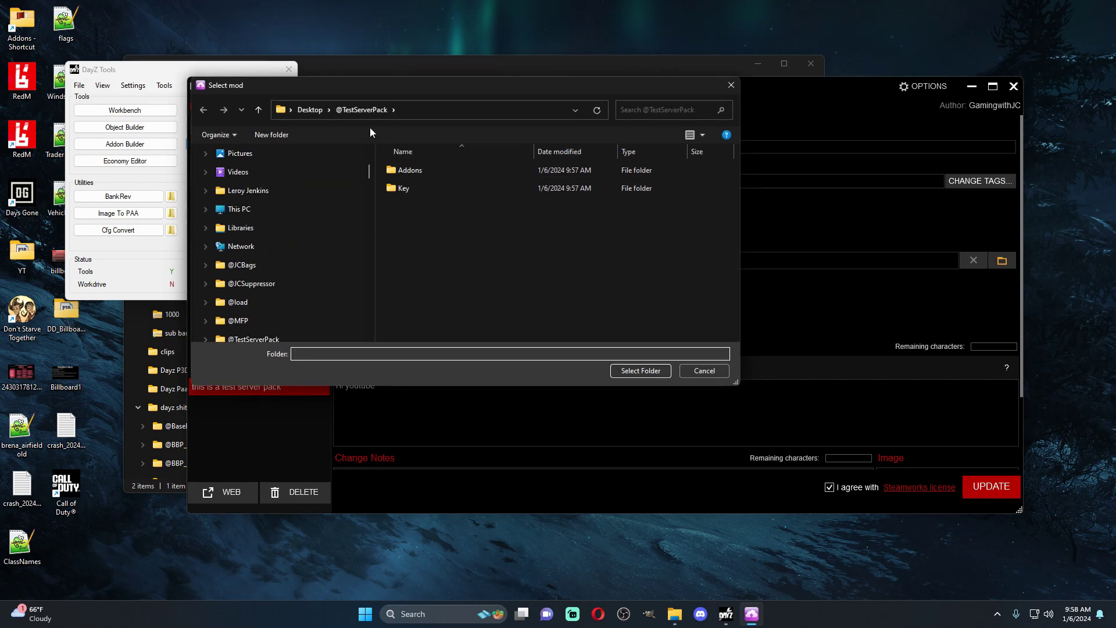
{"action": "left_click", "coordinate": [639, 370]}
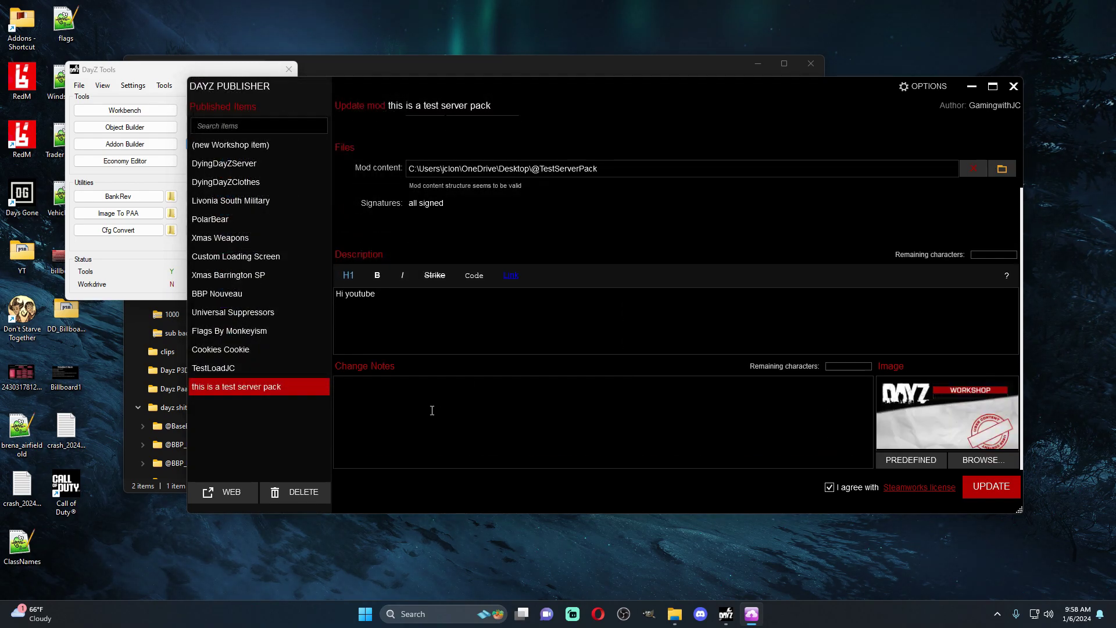
Add change note 'Update for meta', confirm the update, and view the Workshop page
{"action": "left_click", "coordinate": [431, 411]}
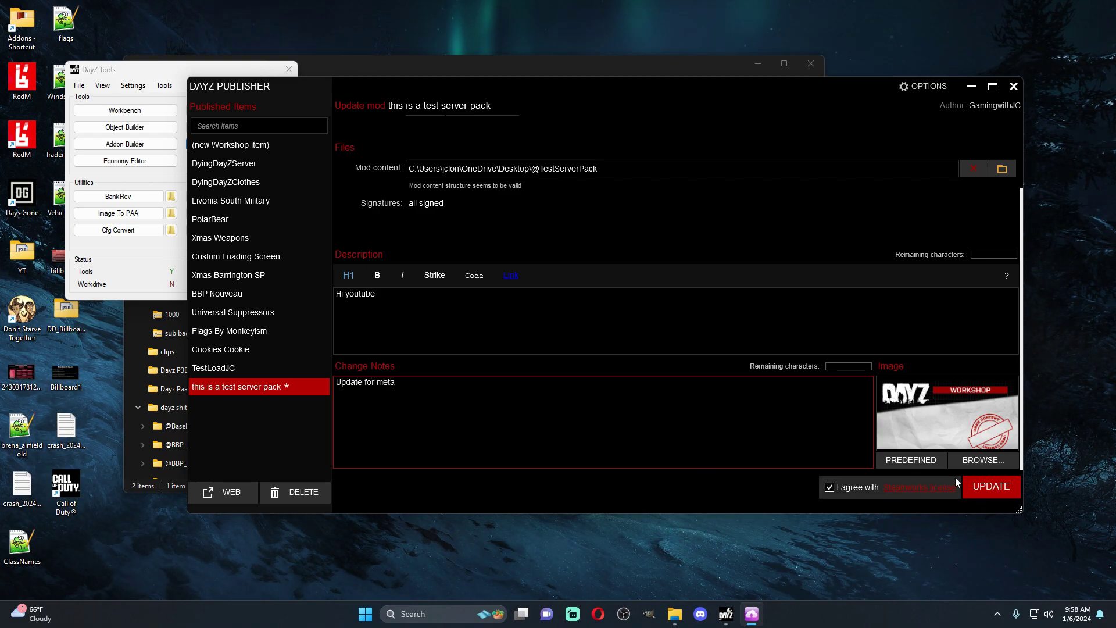
{"action": "left_click", "coordinate": [992, 486]}
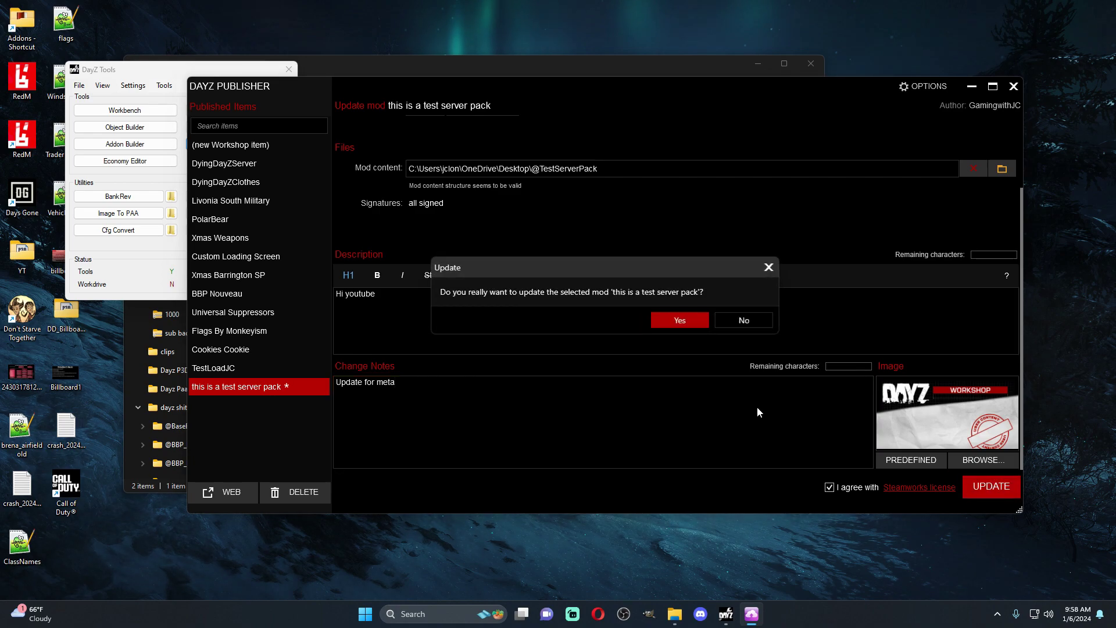
{"action": "left_click", "coordinate": [677, 320]}
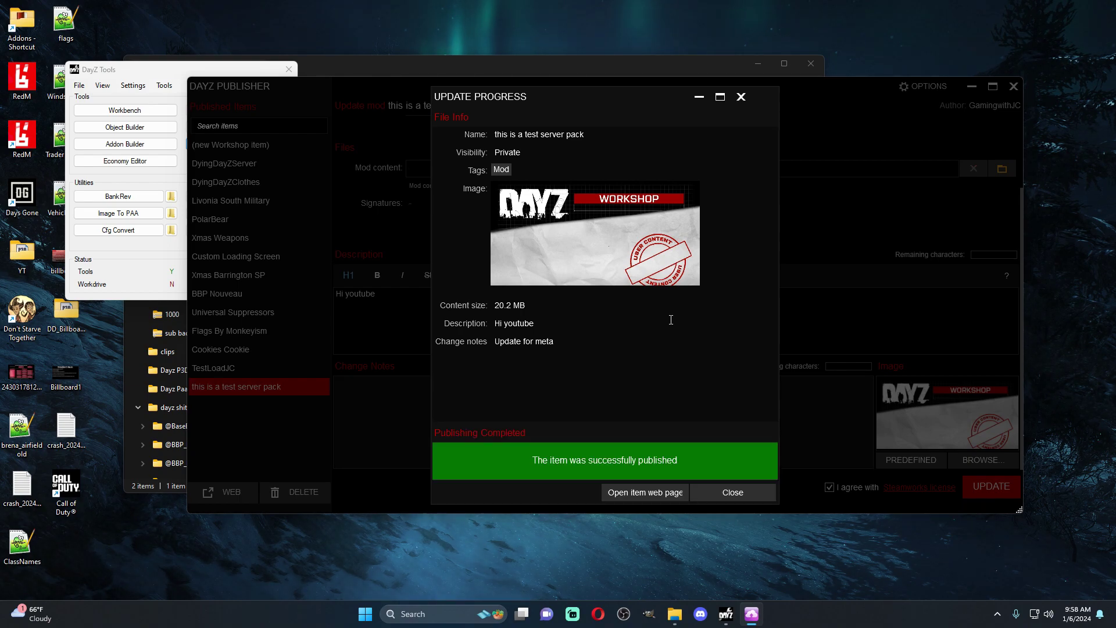
{"action": "left_click", "coordinate": [627, 498]}
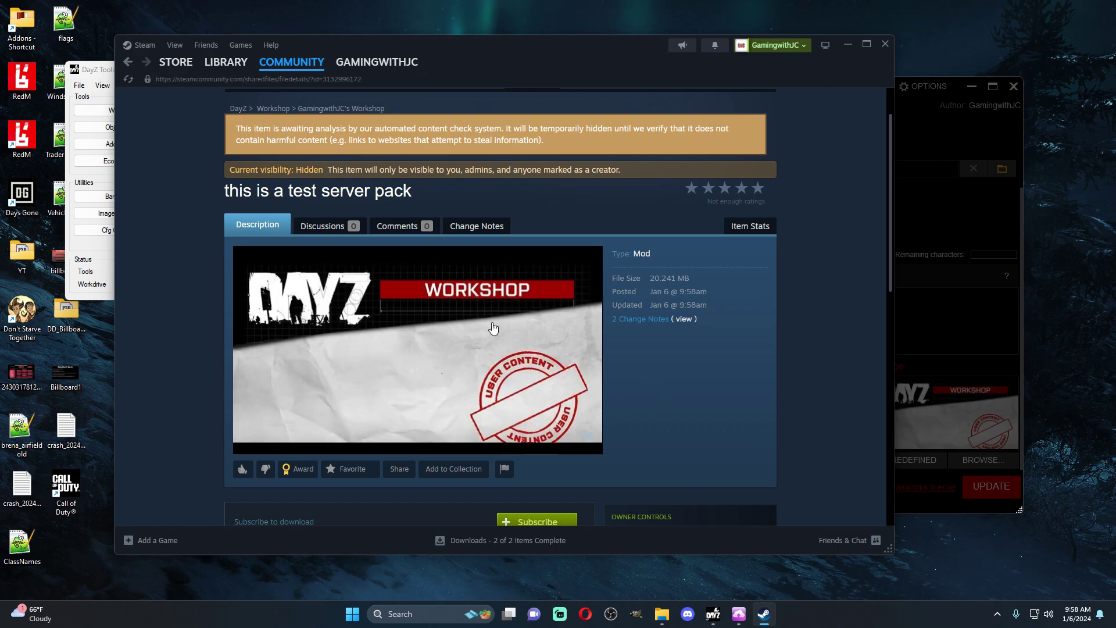
Check the item lists 2 change notes, copy its URL, and switch to the browser
{"action": "scroll", "coordinate": [523, 363], "scroll_direction": "down", "scroll_amount": 2}
{"action": "scroll", "coordinate": [482, 393], "scroll_direction": "up", "scroll_amount": 3}
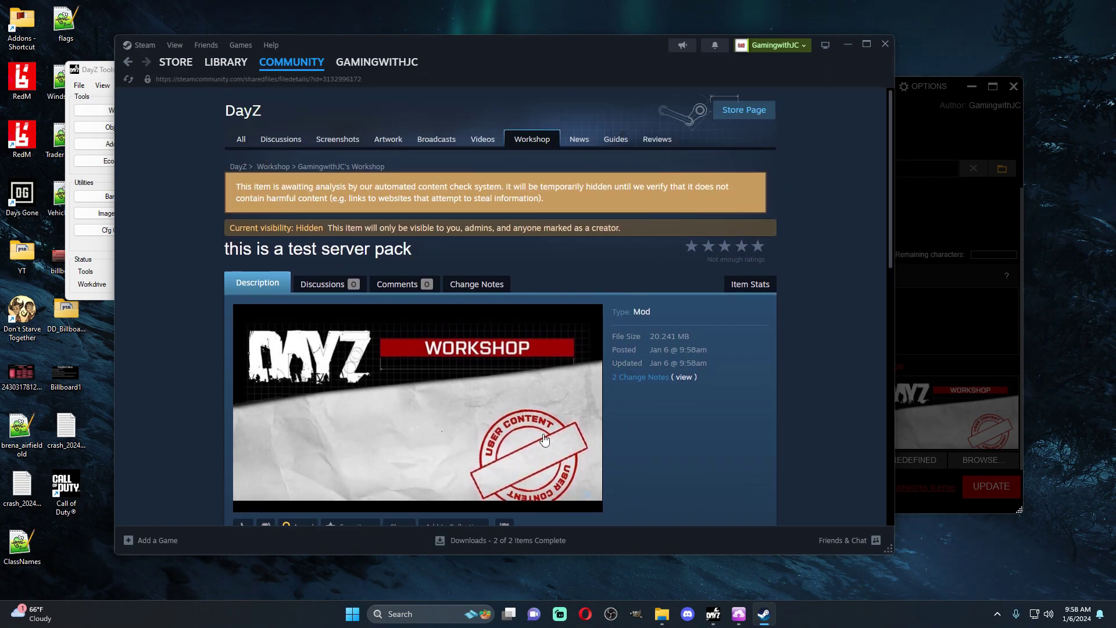
{"action": "scroll", "coordinate": [545, 440], "scroll_direction": "down", "scroll_amount": 3}
{"action": "scroll", "coordinate": [523, 349], "scroll_direction": "up", "scroll_amount": 3}
{"action": "mouse_move", "coordinate": [358, 80]}
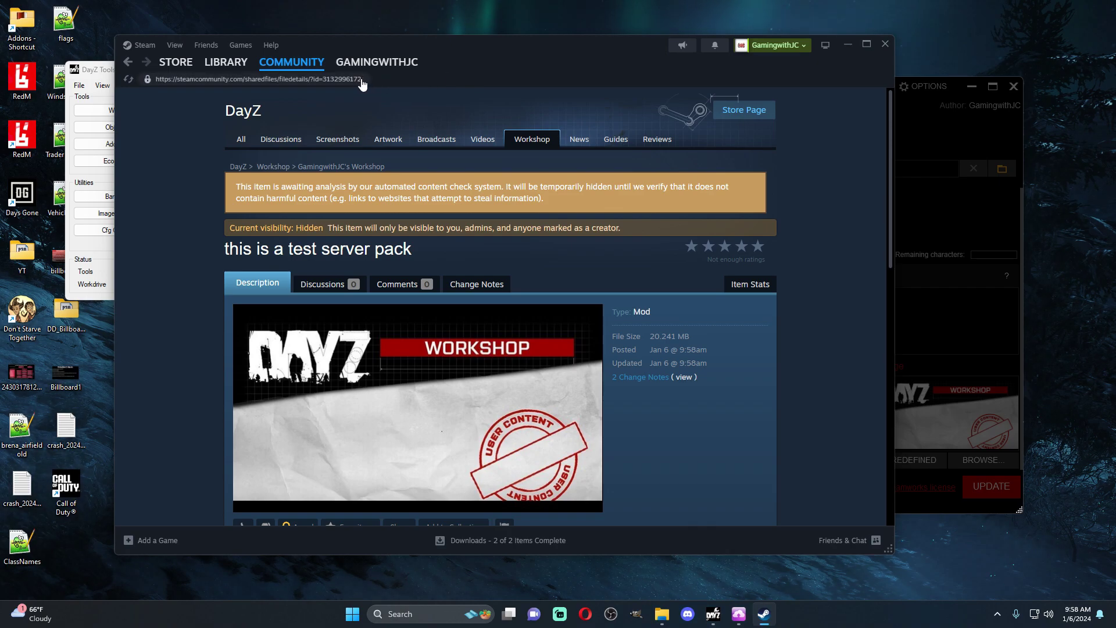
{"action": "left_click", "coordinate": [345, 82]}
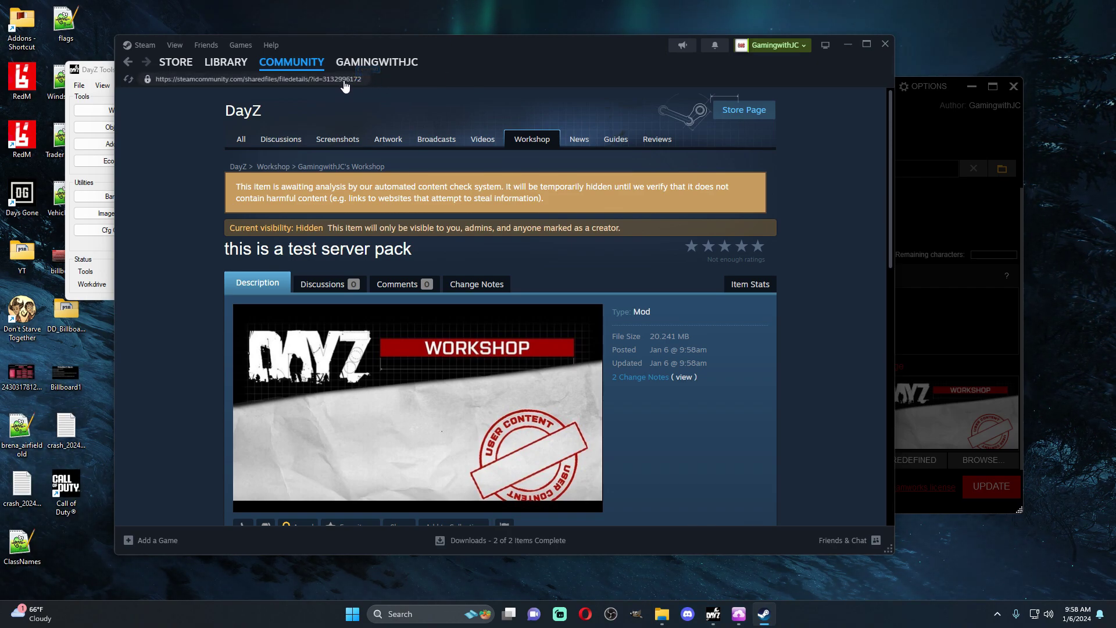
{"action": "left_click", "coordinate": [583, 613]}
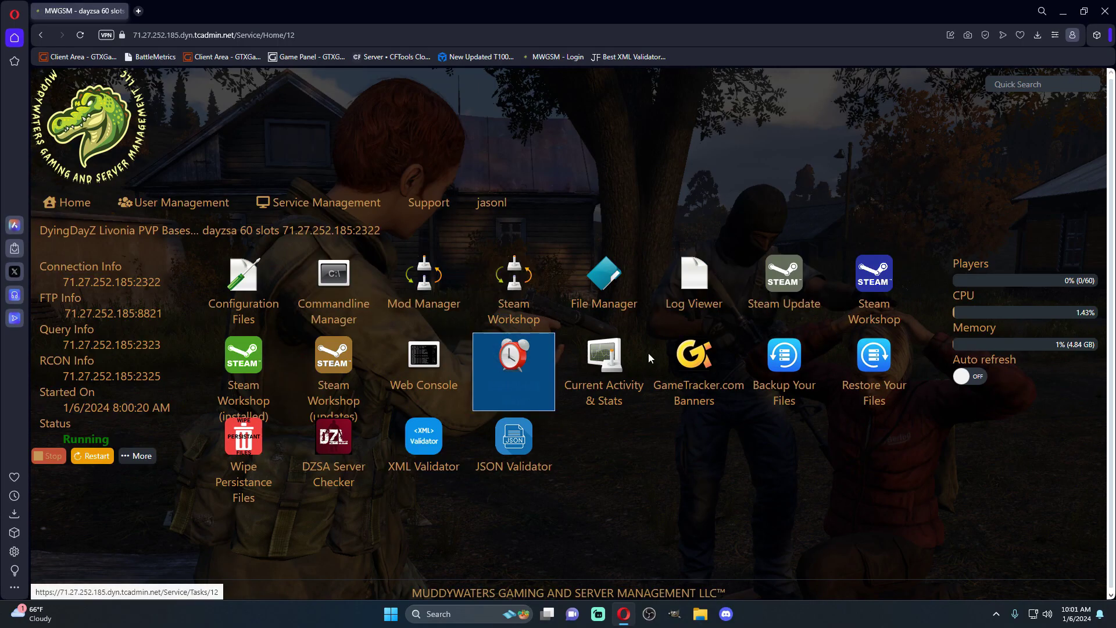
Search the server panel's Steam Workshop for 'this is a test server pack', sorted Most Recent
{"action": "left_click", "coordinate": [855, 288]}
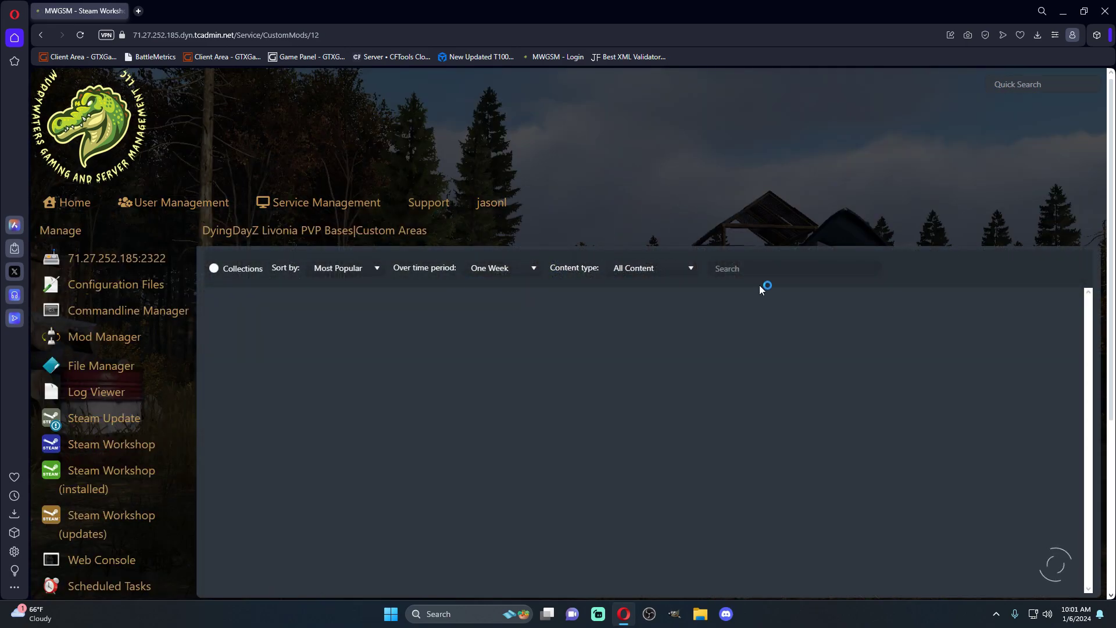
{"action": "left_click", "coordinate": [755, 270]}
{"action": "key", "text": "ctrl+v"}
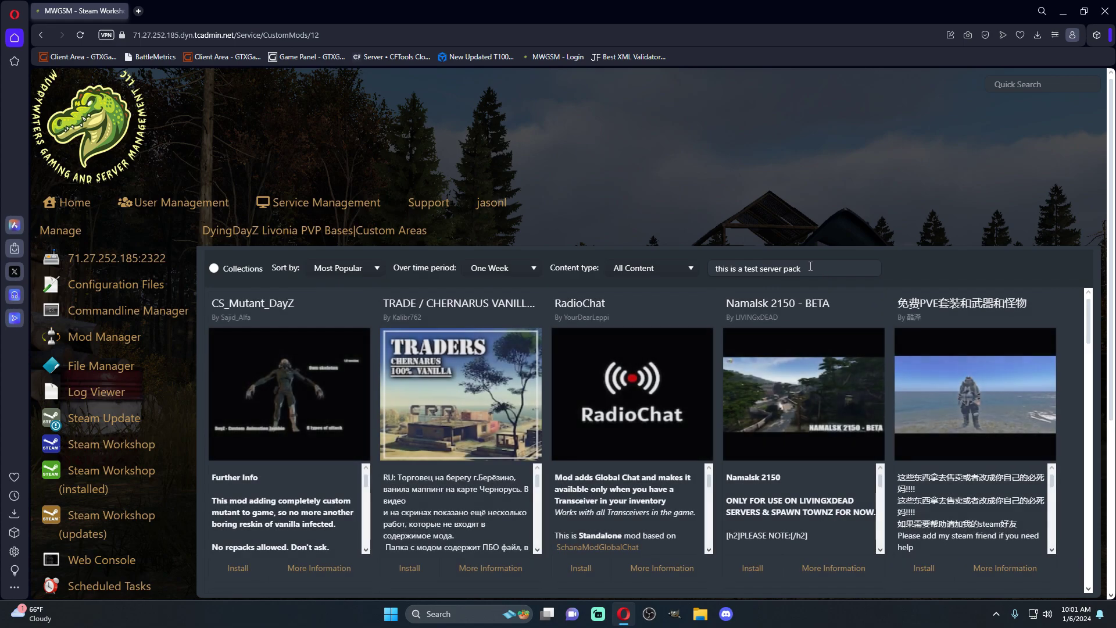
{"action": "left_click", "coordinate": [499, 268]}
{"action": "left_click", "coordinate": [343, 268]}
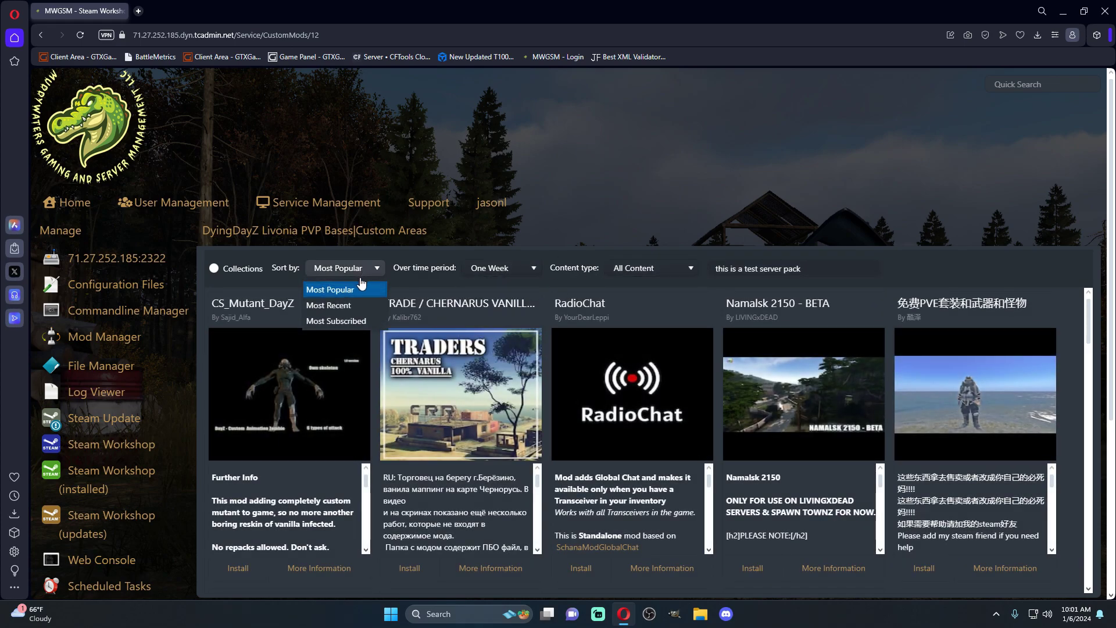
{"action": "left_click", "coordinate": [348, 302]}
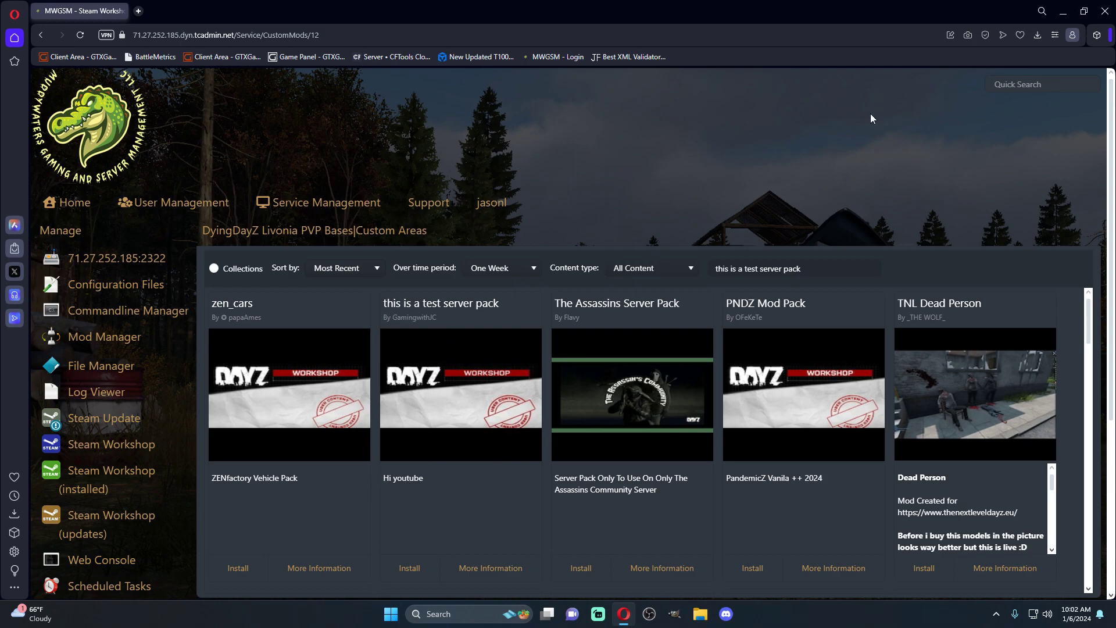
{"action": "left_click", "coordinate": [1103, 12]}
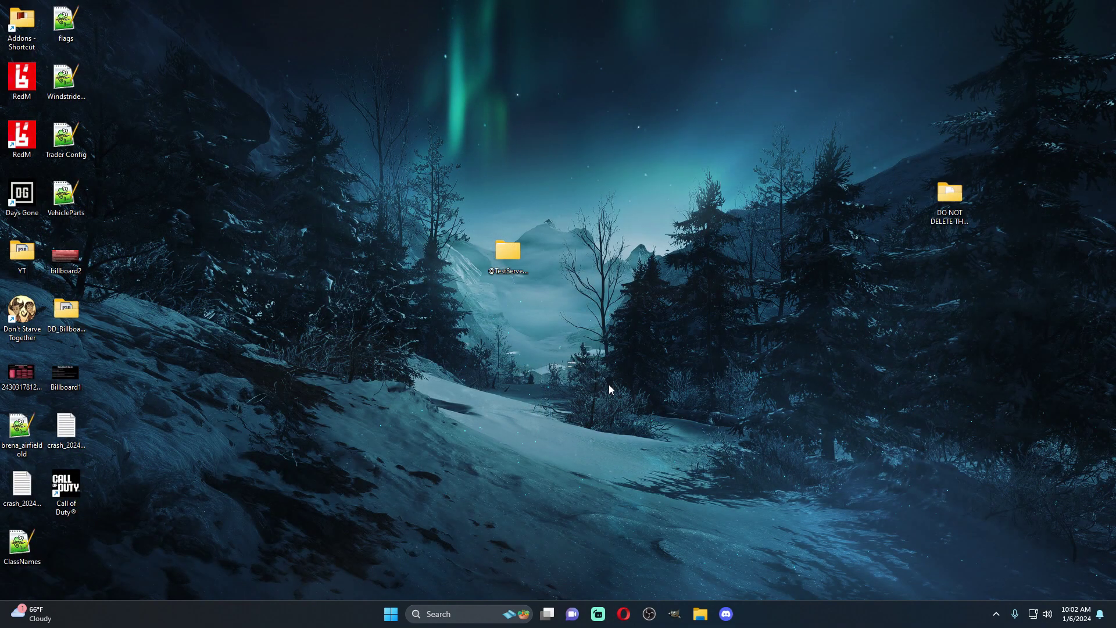
{"action": "left_click", "coordinate": [501, 257]}
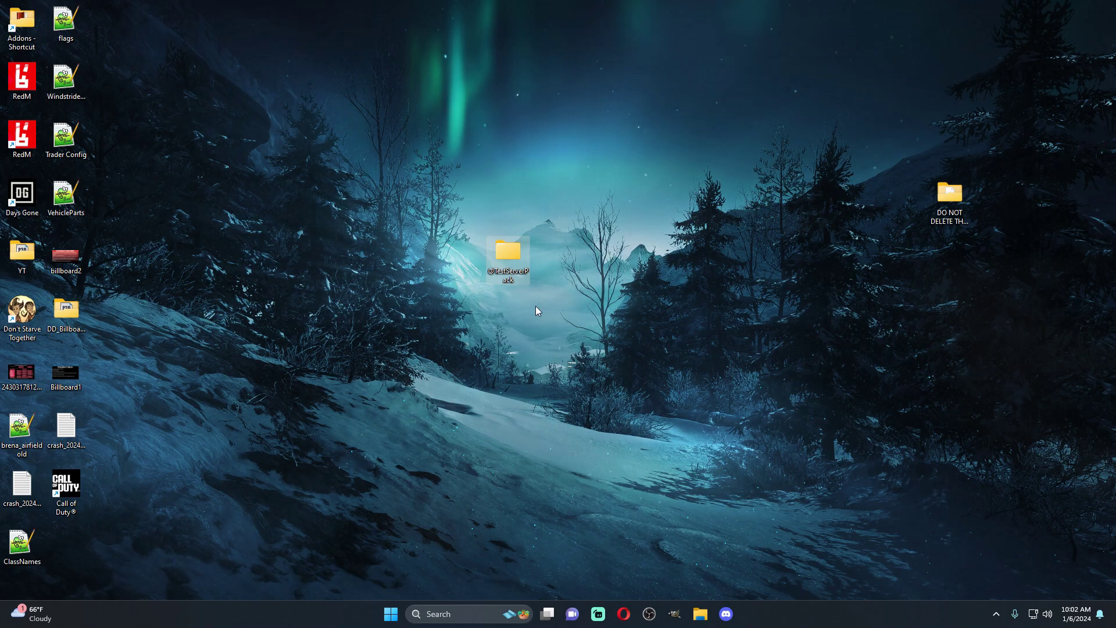
{"action": "mouse_move", "coordinate": [509, 255]}
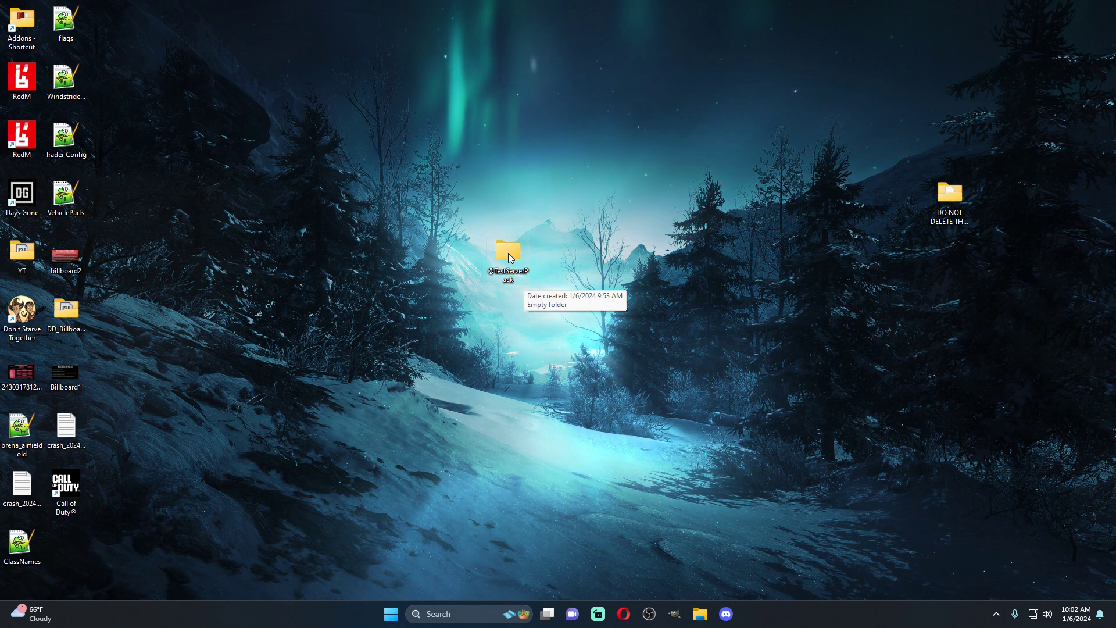
{"action": "left_click", "coordinate": [1015, 613]}
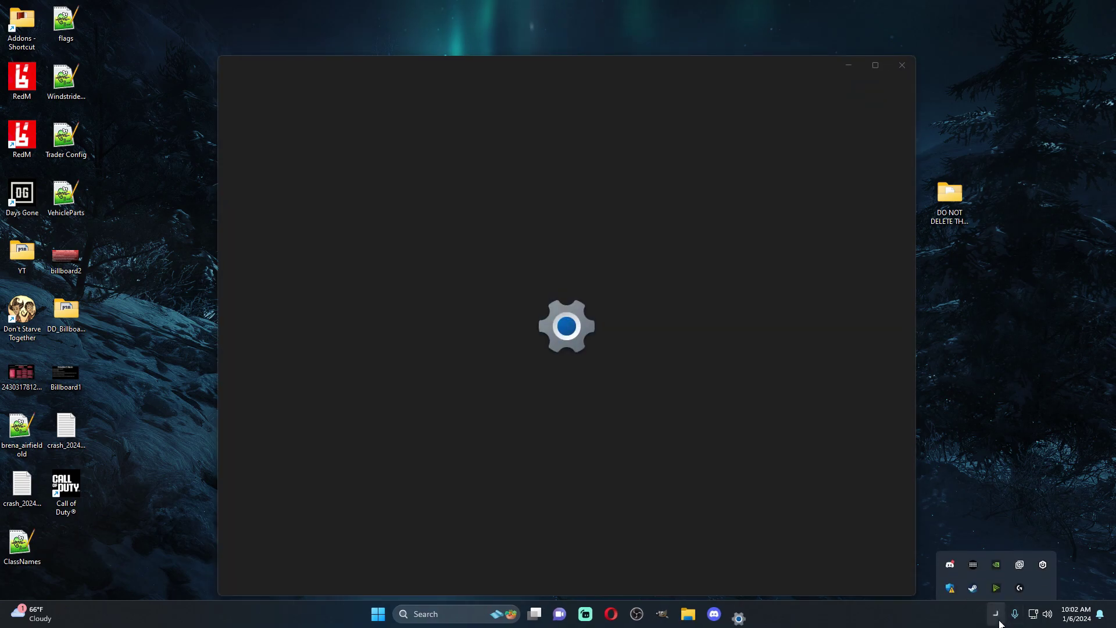
{"action": "left_click", "coordinate": [901, 65]}
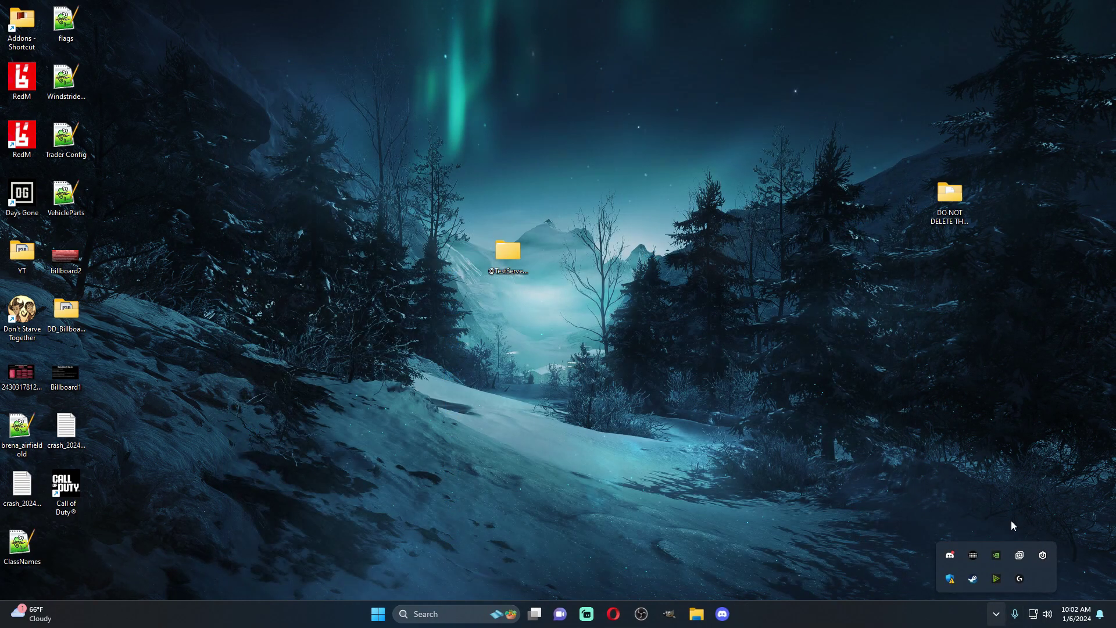
{"action": "right_click", "coordinate": [972, 578]}
{"action": "left_click", "coordinate": [1007, 344]}
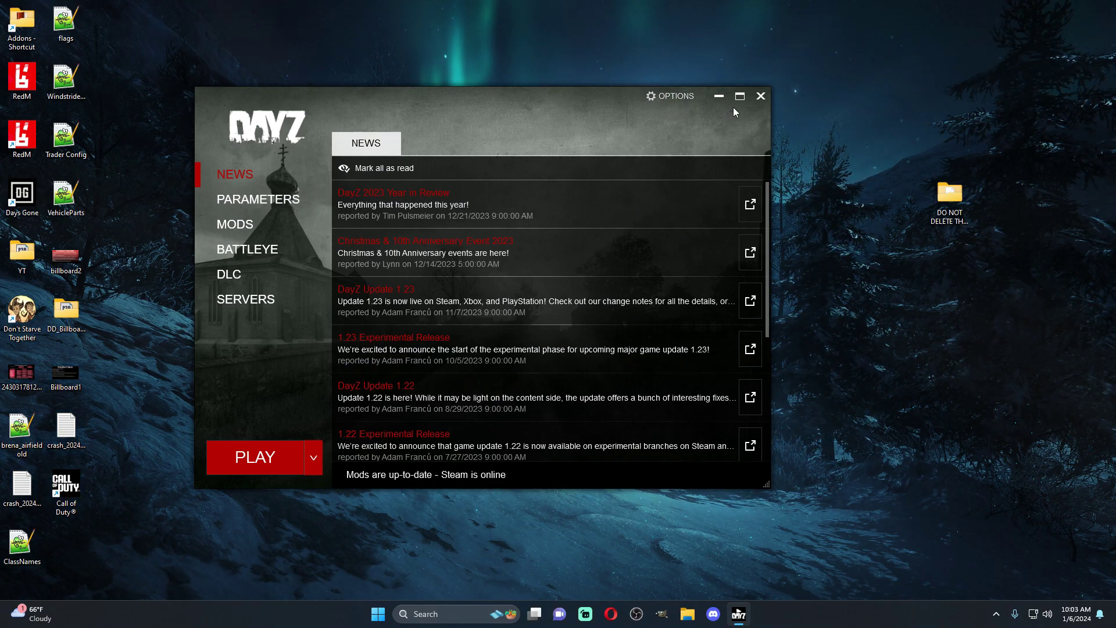
{"action": "left_click", "coordinate": [761, 97]}
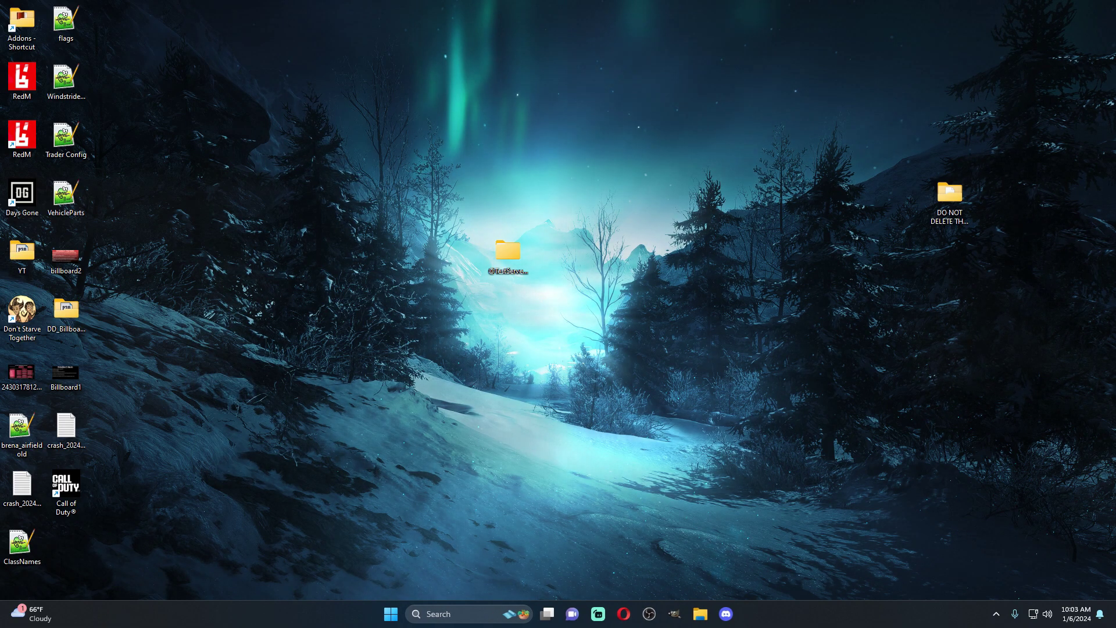